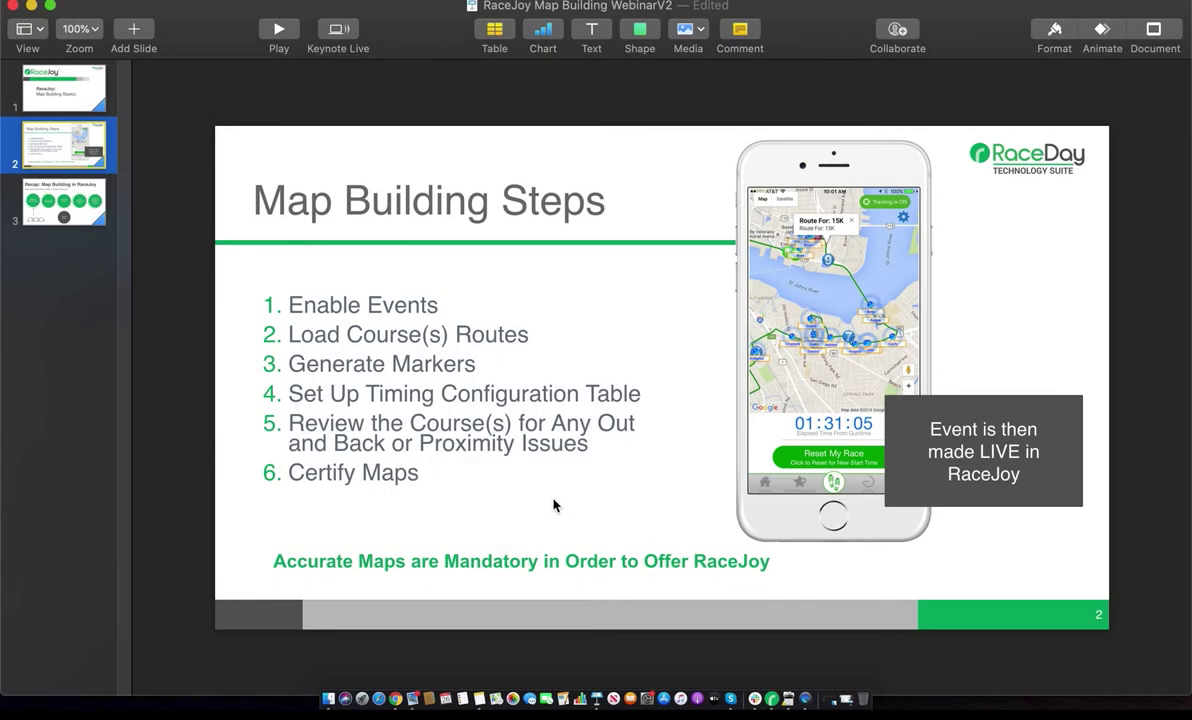
Step: Switch from the presentation to the race dashboard in the browser and open the RaceJoy setup page
{"action": "key", "text": "ctrl+Up"}
{"action": "left_click", "coordinate": [459, 545]}
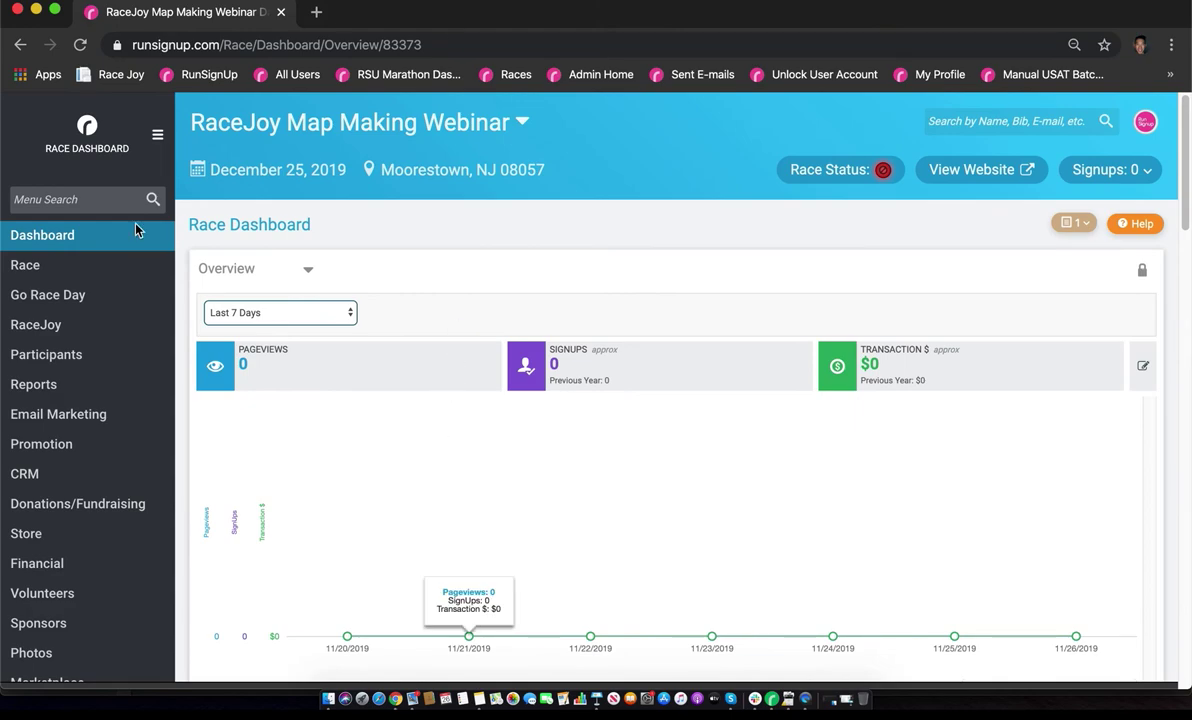
{"action": "left_click", "coordinate": [101, 331]}
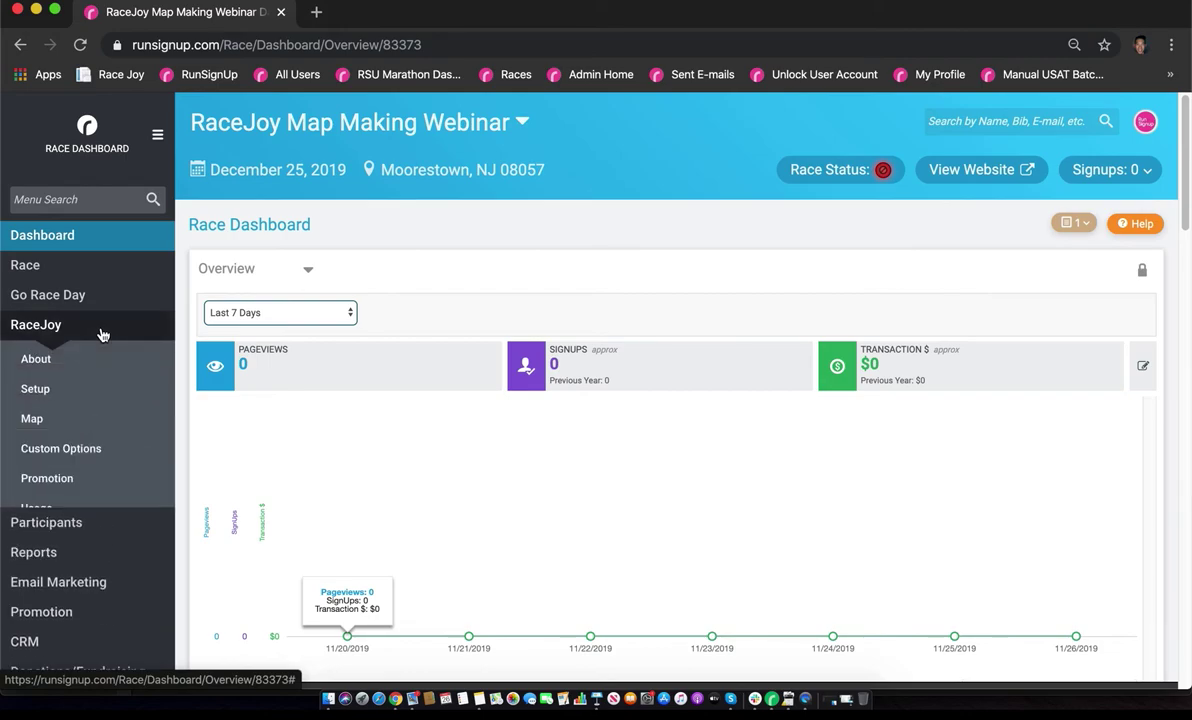
{"action": "left_click", "coordinate": [60, 396]}
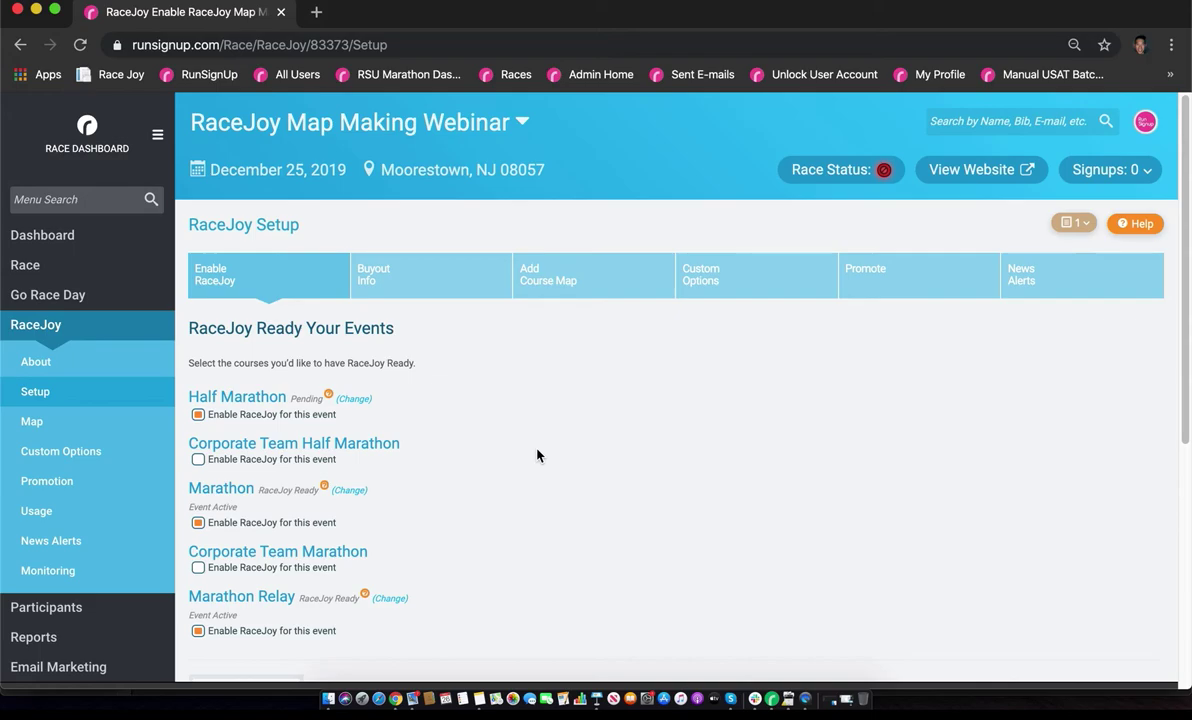
Step: Go to the course map stage of the setup and open the map builder for the Marathon
{"action": "left_click", "coordinate": [611, 292]}
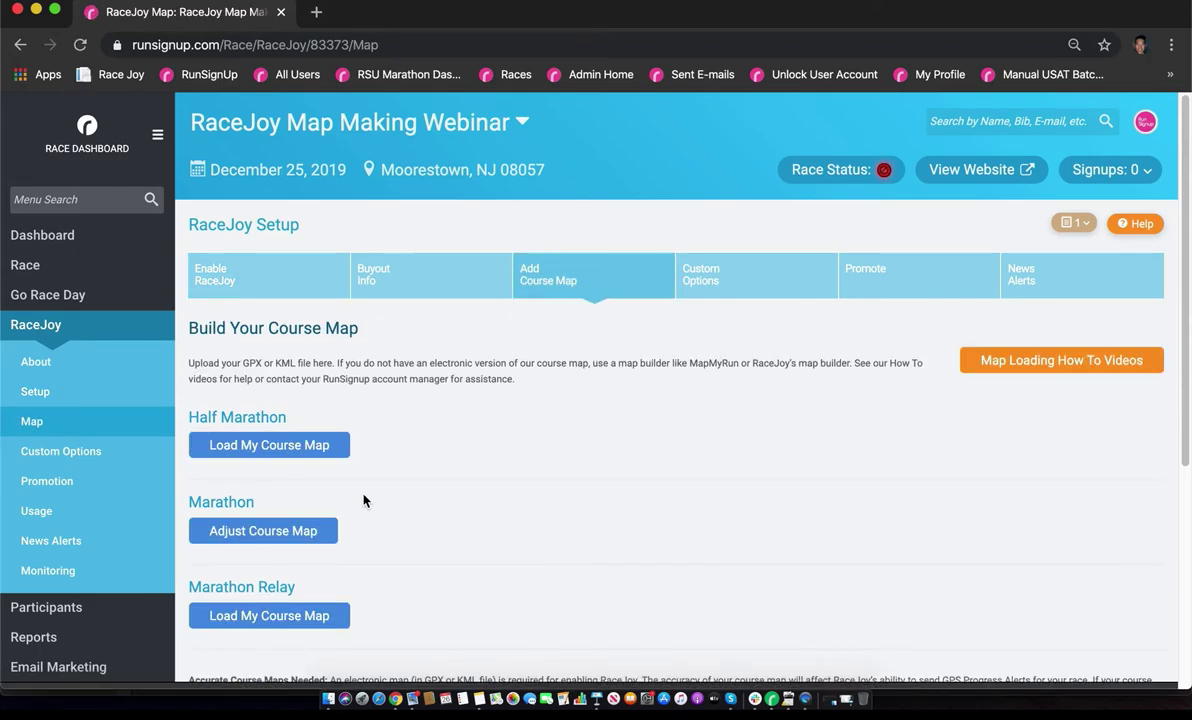
{"action": "left_click", "coordinate": [338, 456]}
{"action": "left_click", "coordinate": [337, 458]}
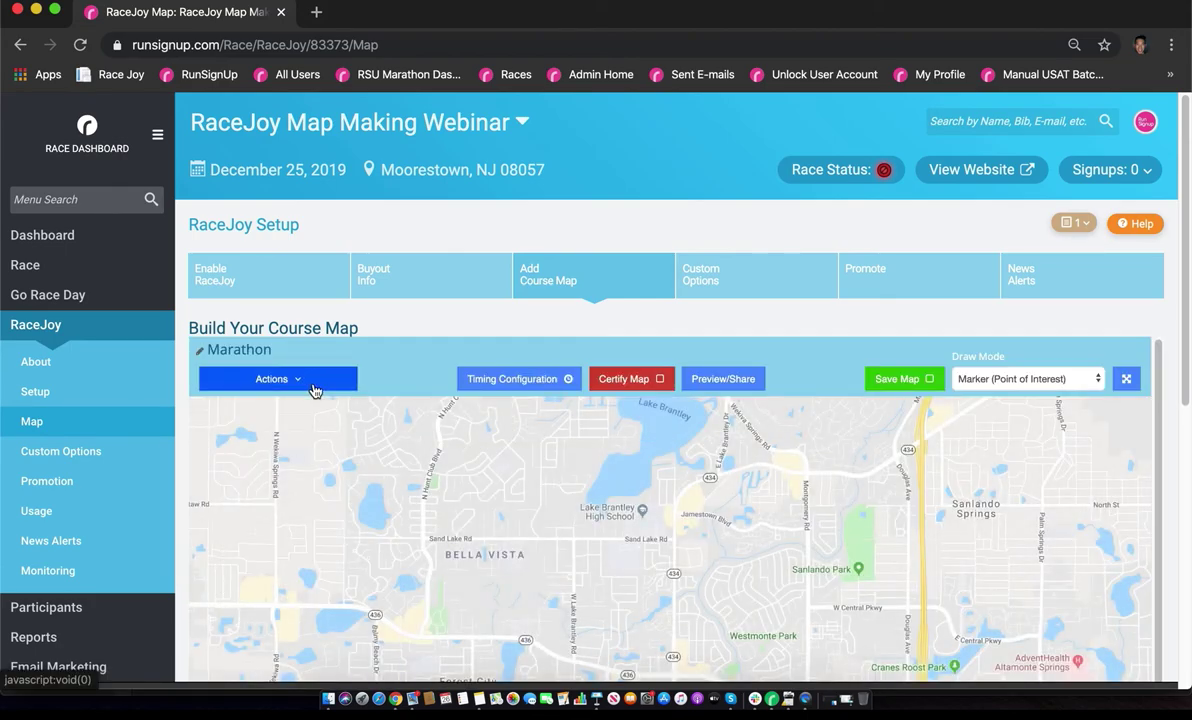
Step: Import the map path file Route For 13.1.kml into the course map
{"action": "left_click", "coordinate": [313, 389]}
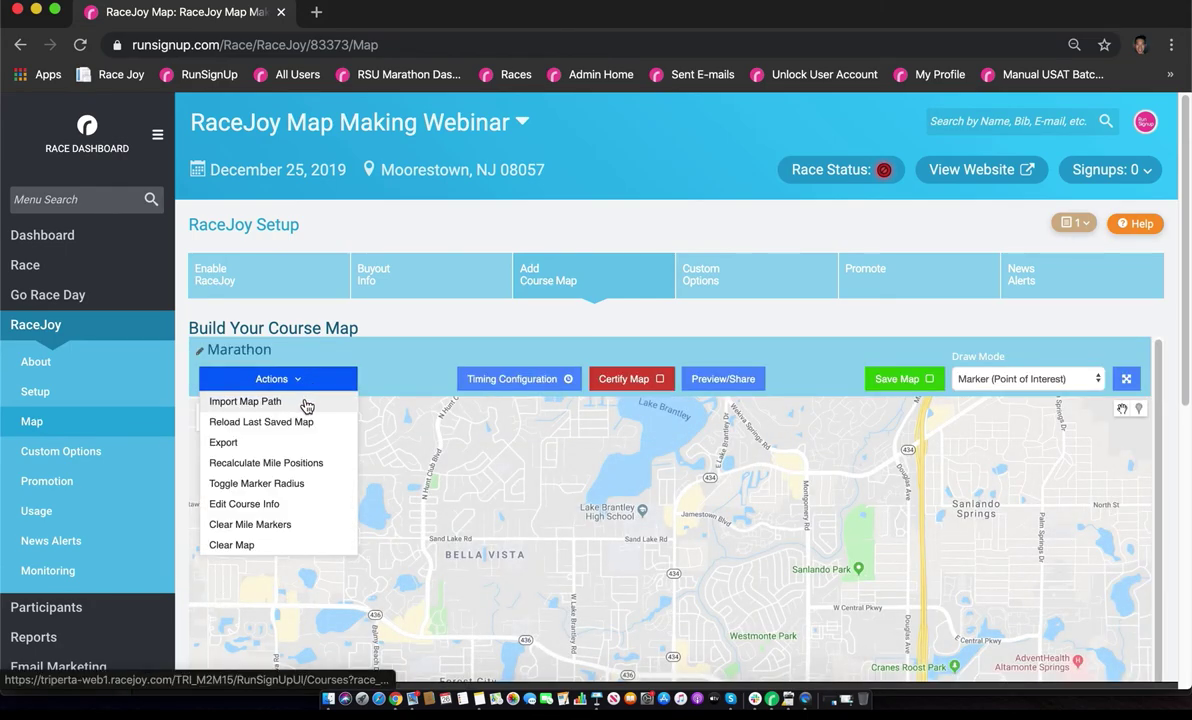
{"action": "left_click", "coordinate": [306, 403]}
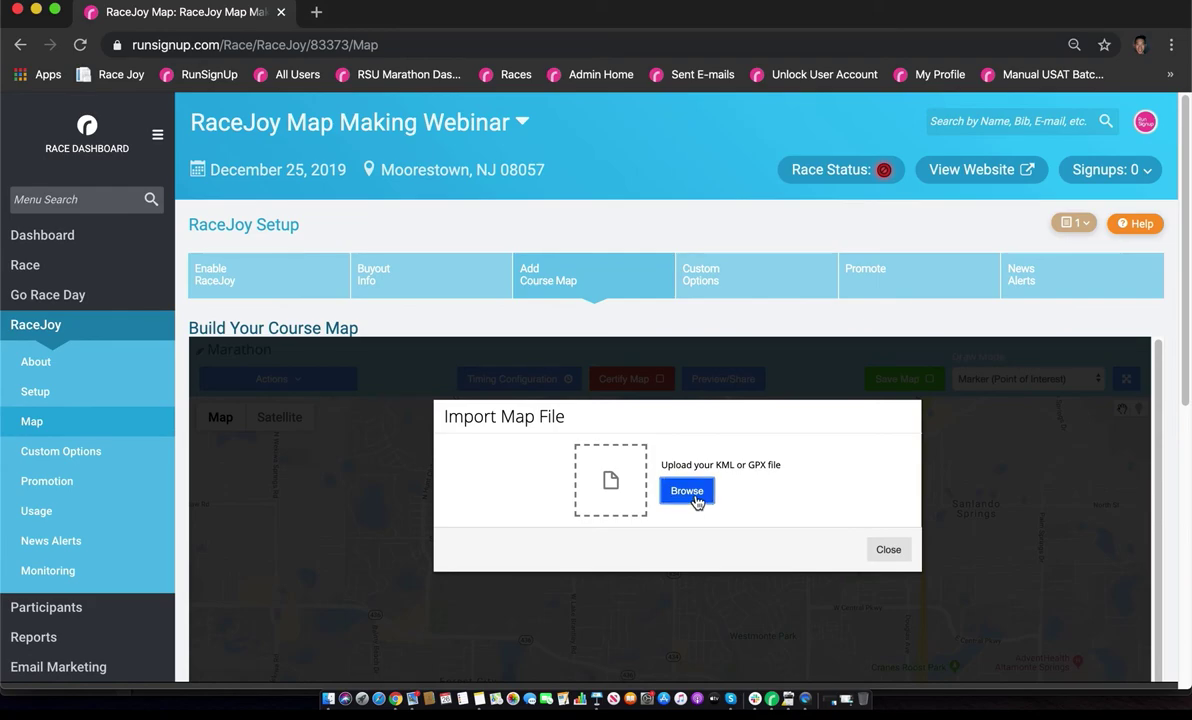
{"action": "left_click", "coordinate": [687, 491]}
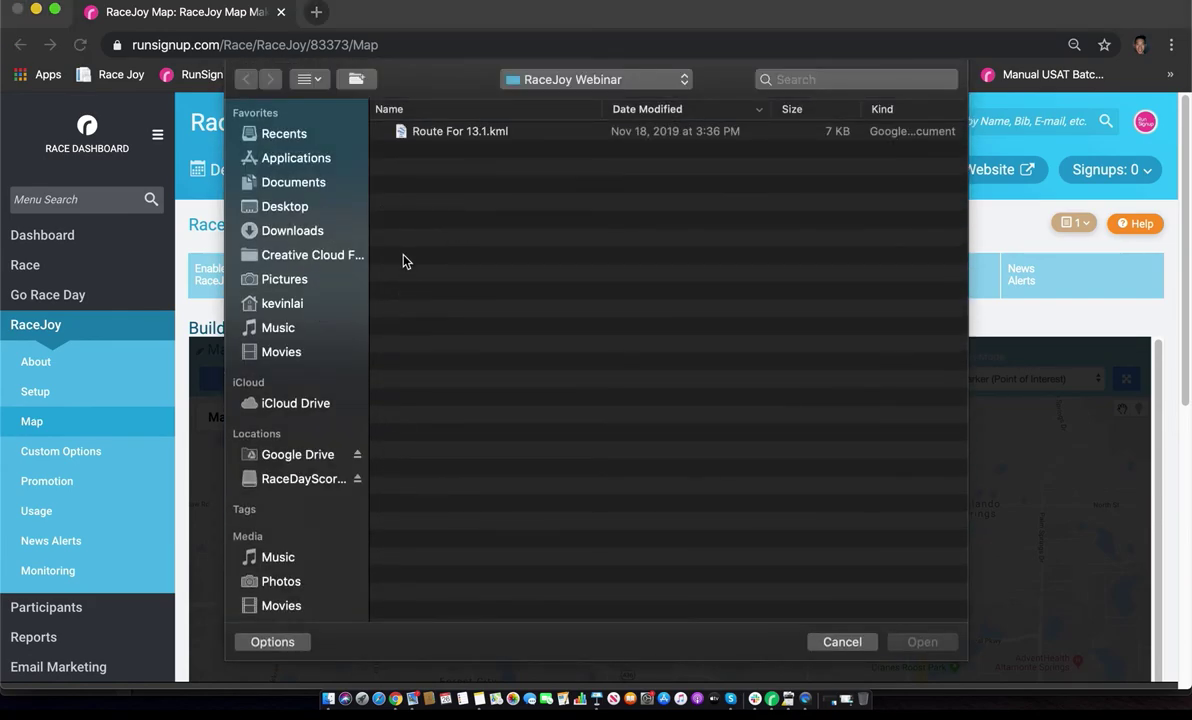
{"action": "double_click", "coordinate": [450, 133]}
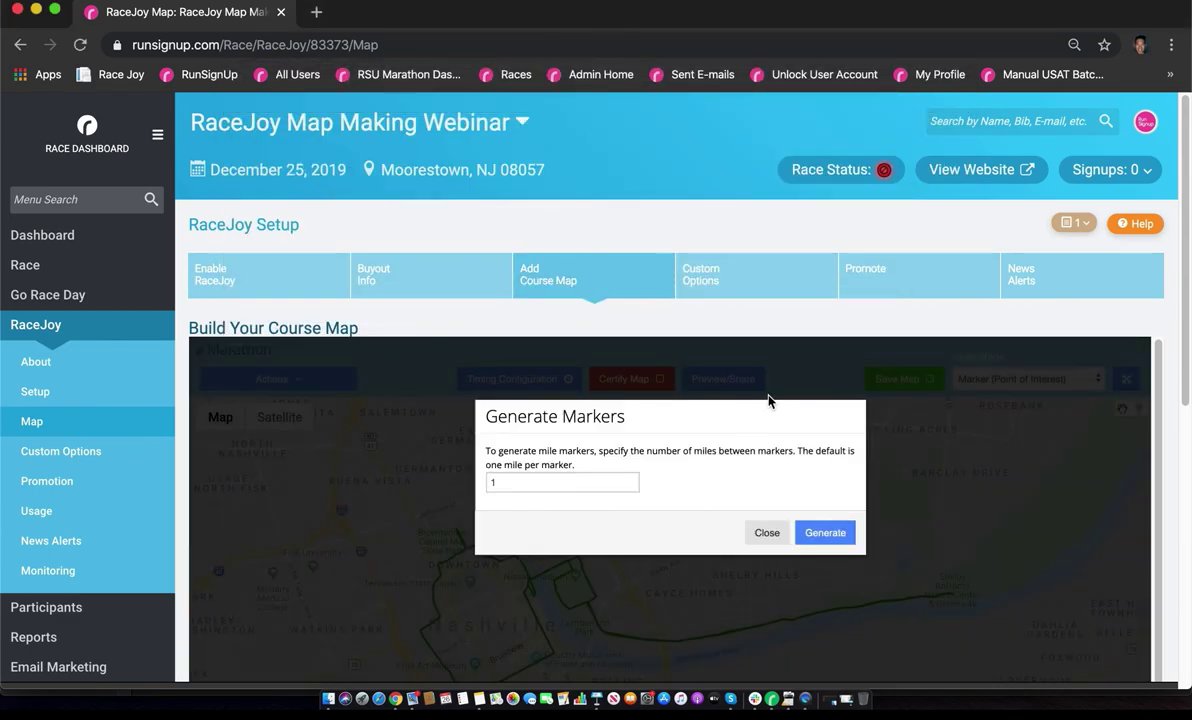
Step: Generate mile markers along the imported route with 1 mile between markers
{"action": "scroll", "coordinate": [843, 303], "scroll_direction": "down", "scroll_amount": 3}
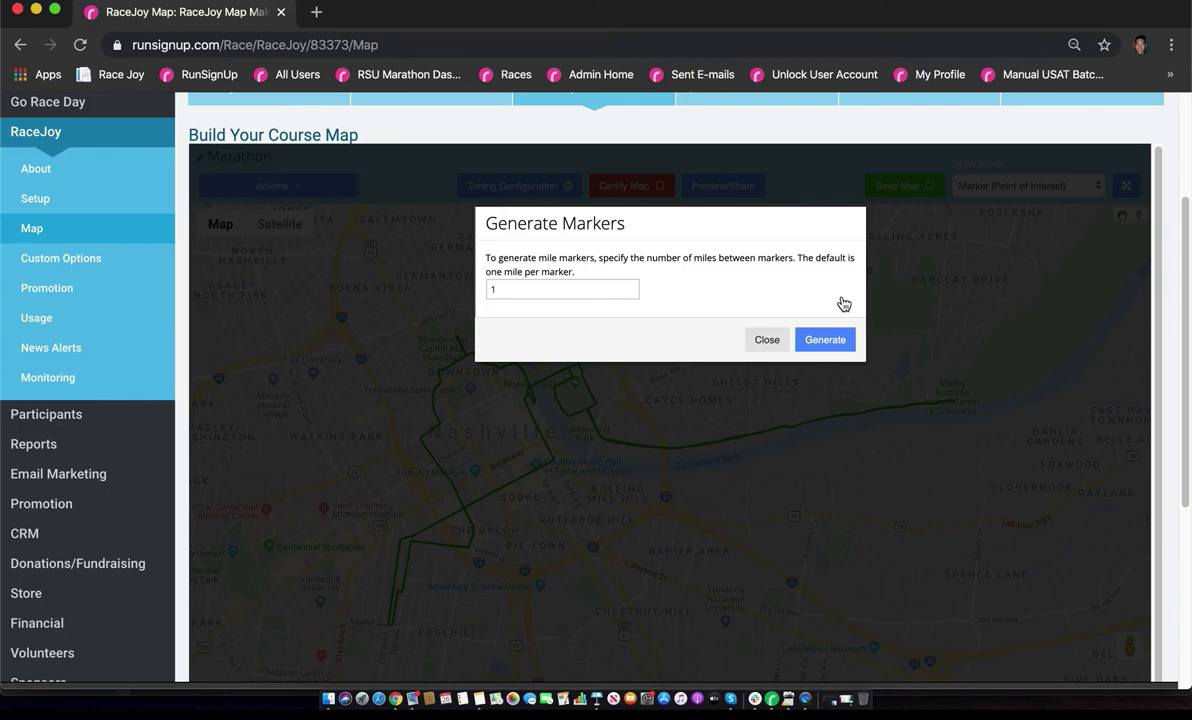
{"action": "left_click", "coordinate": [553, 292]}
{"action": "double_click", "coordinate": [553, 293]}
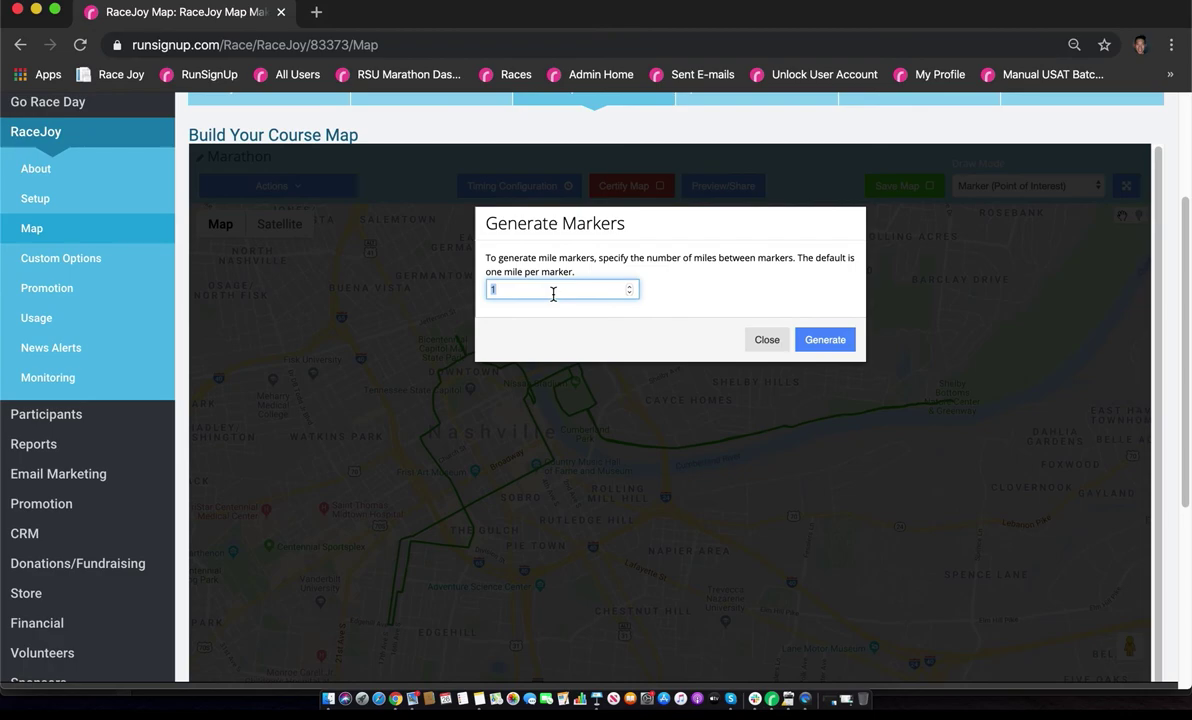
{"action": "type", "text": "5"}
{"action": "key", "text": "BackSpace"}
{"action": "type", "text": "5"}
{"action": "key", "text": "BackSpace"}
{"action": "type", "text": "1"}
{"action": "left_click", "coordinate": [842, 344]}
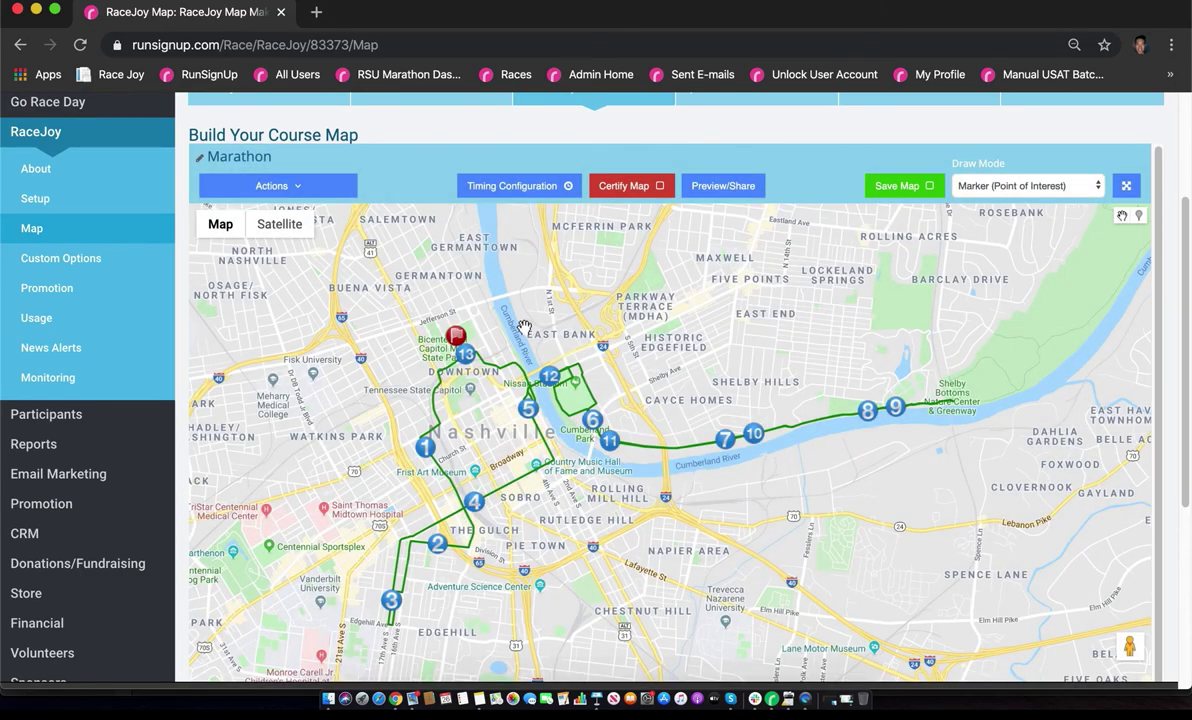
{"action": "left_click", "coordinate": [303, 184]}
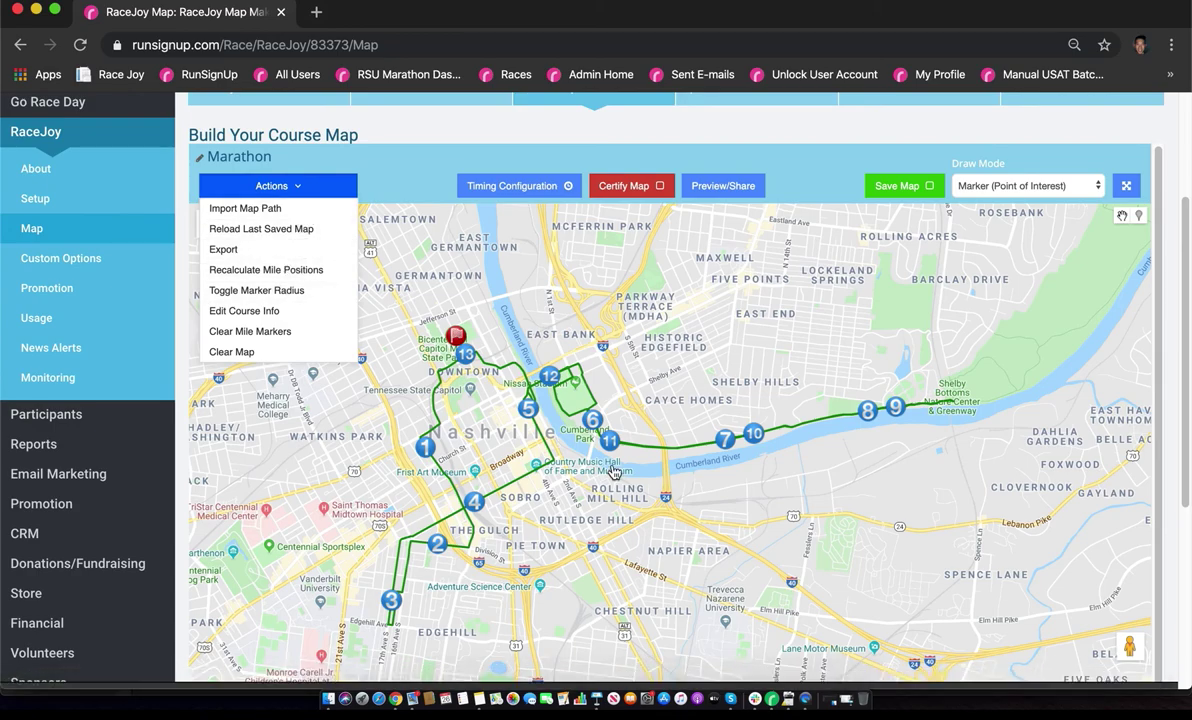
{"action": "left_click", "coordinate": [568, 440]}
{"action": "left_click", "coordinate": [616, 465]}
{"action": "scroll", "coordinate": [625, 475], "scroll_direction": "up", "scroll_amount": 3}
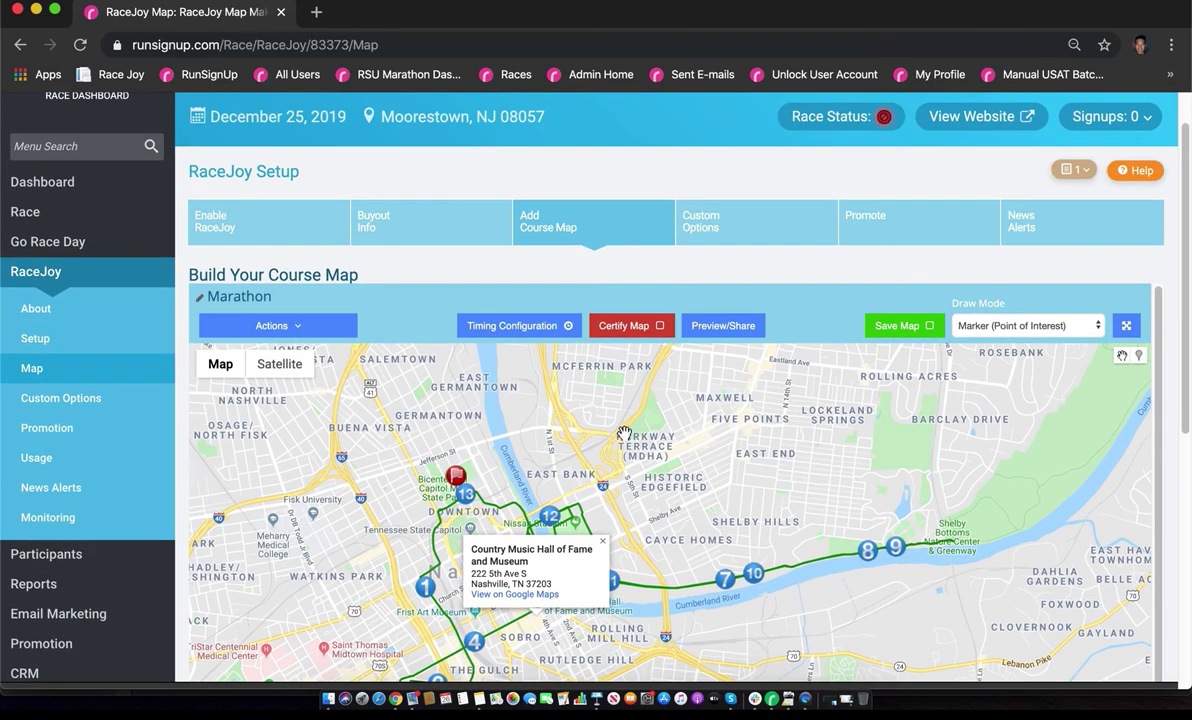
{"action": "scroll", "coordinate": [647, 508], "scroll_direction": "up", "scroll_amount": 3}
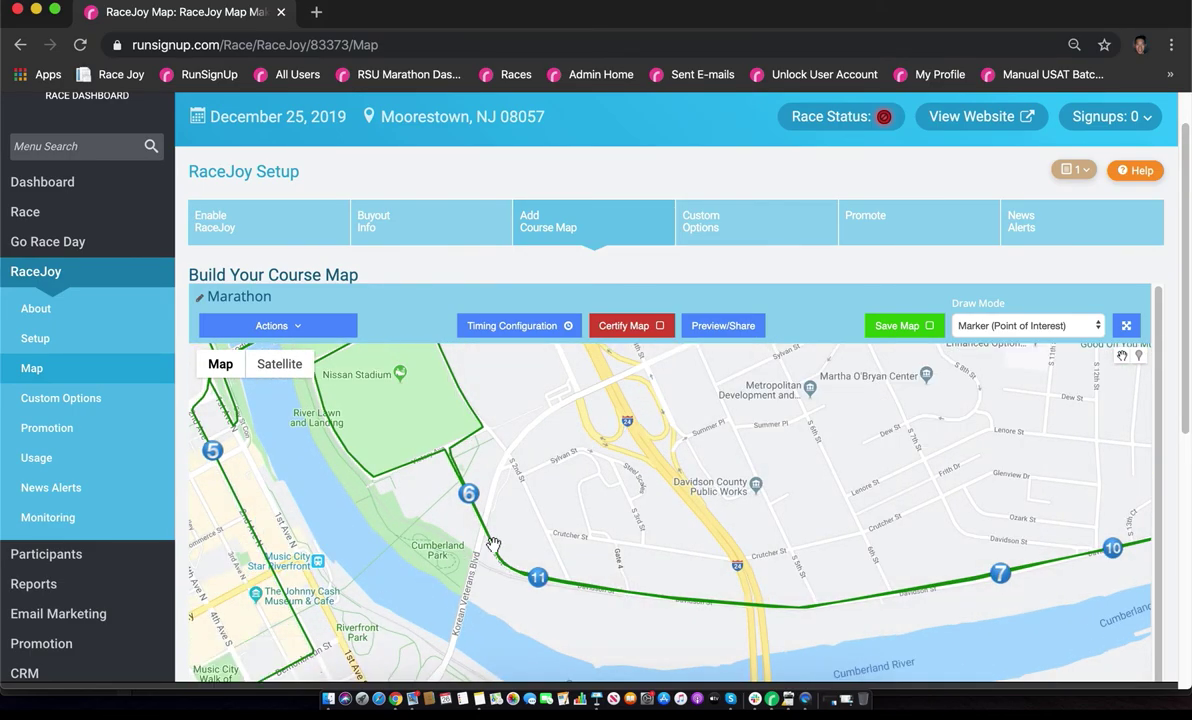
{"action": "scroll", "coordinate": [470, 510], "scroll_direction": "down", "scroll_amount": 4}
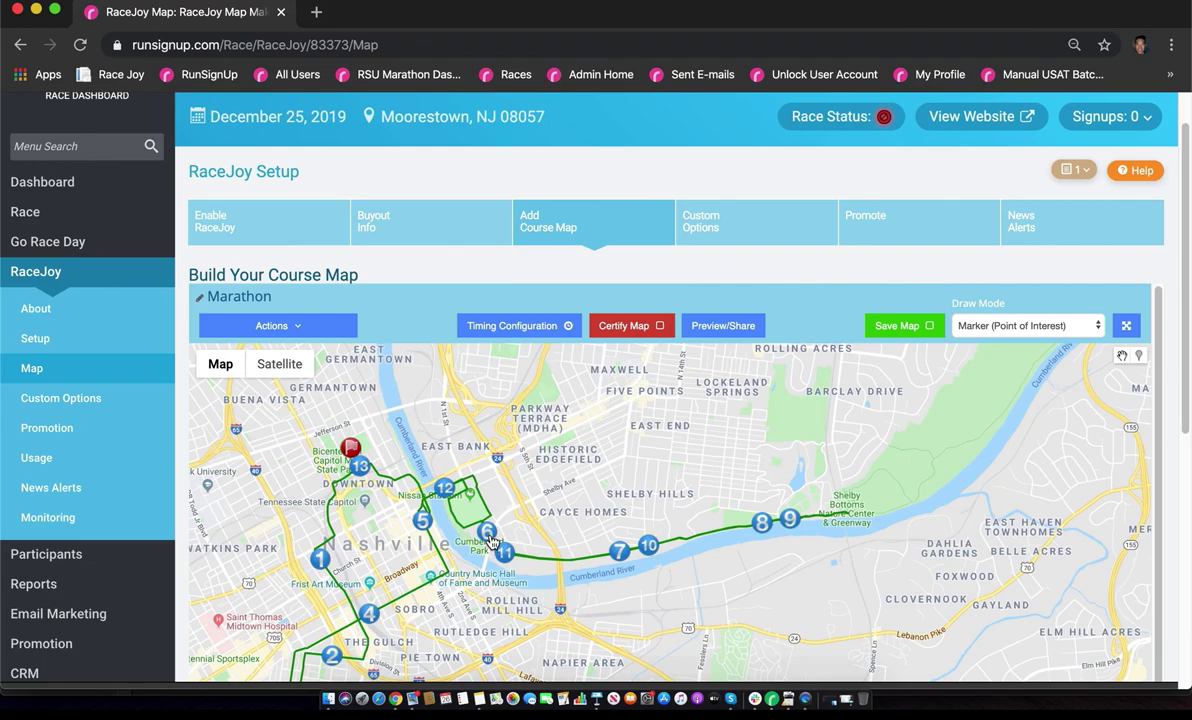
Step: Move the mile 6 marker off the route to Historic Edgefield, and recalculate the mile positions to put it back
{"action": "mouse_move", "coordinate": [488, 530]}
{"action": "left_mouse_down"}
{"action": "mouse_move", "coordinate": [562, 450]}
{"action": "mouse_move", "coordinate": [608, 460]}
{"action": "left_mouse_up"}
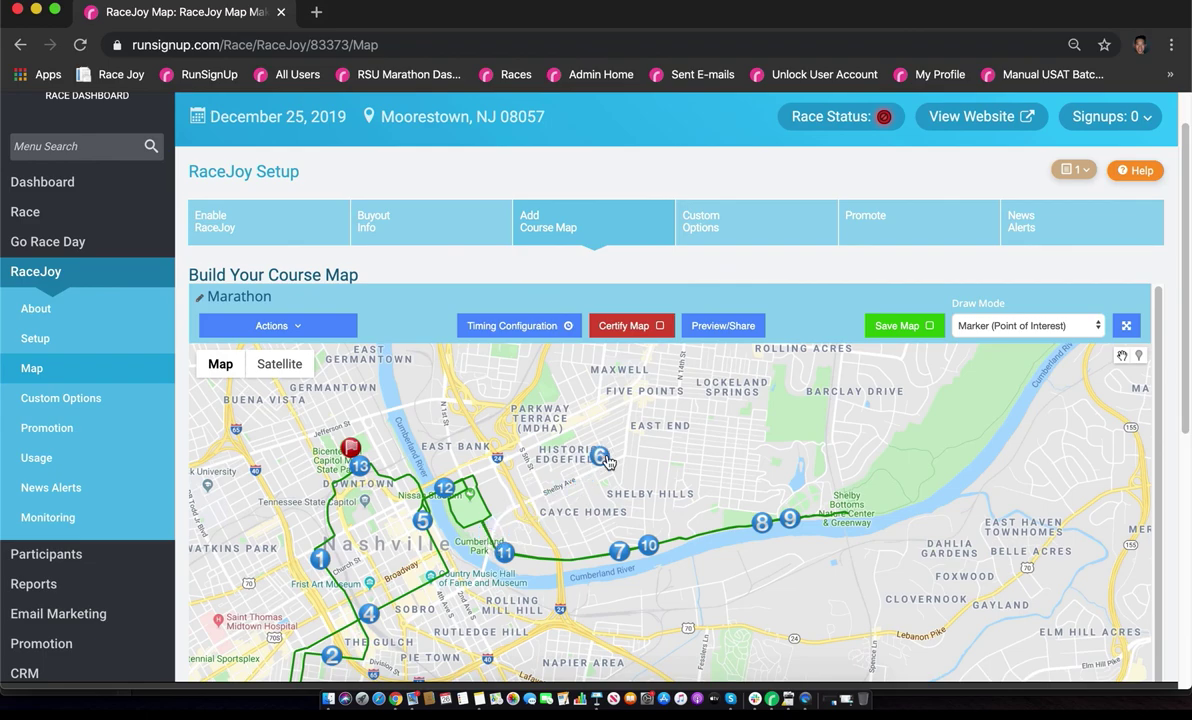
{"action": "left_click", "coordinate": [285, 326]}
{"action": "left_click", "coordinate": [300, 411]}
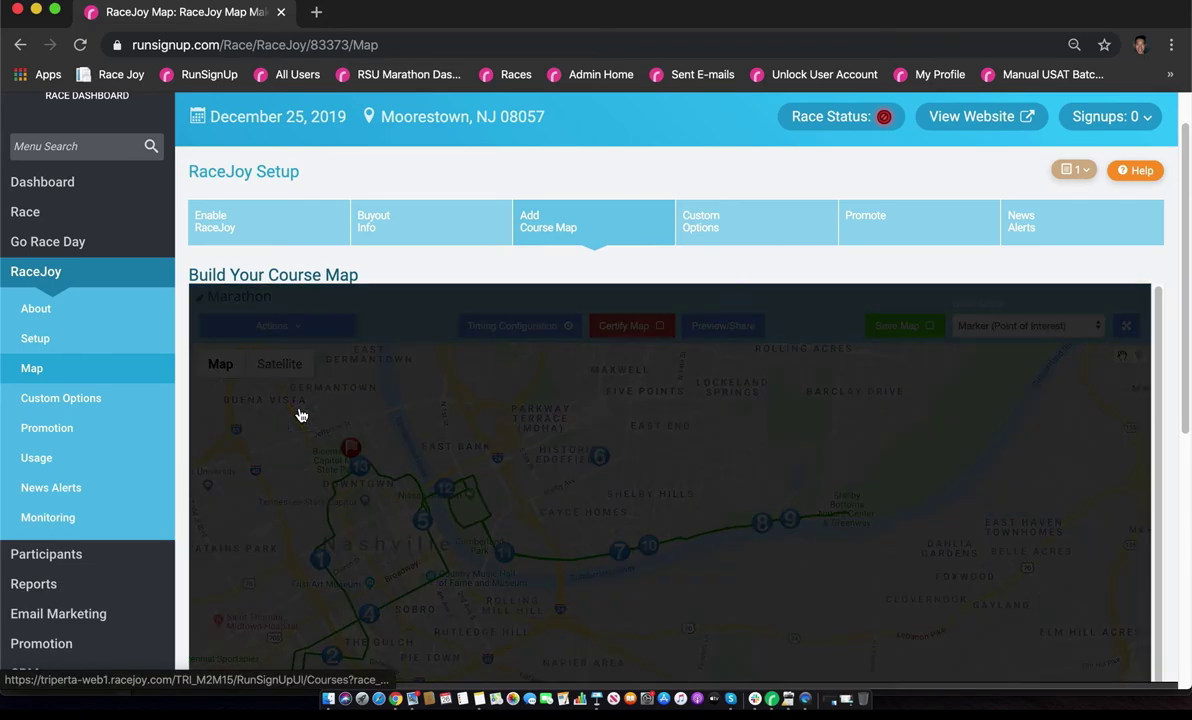
{"action": "left_click", "coordinate": [826, 480]}
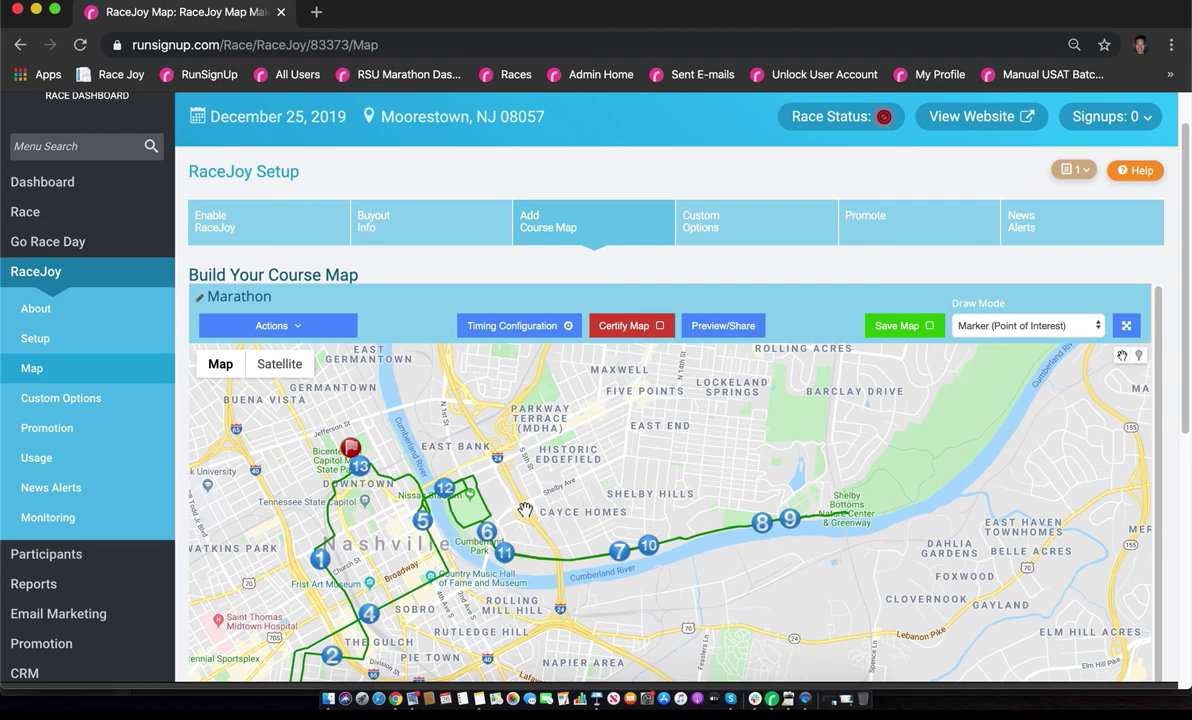
Step: Examine the start and finish markers beside First Tennessee Park and the surrounding course on the map
{"action": "left_click_drag", "start_coordinate": [515, 482], "coordinate": [585, 425]}
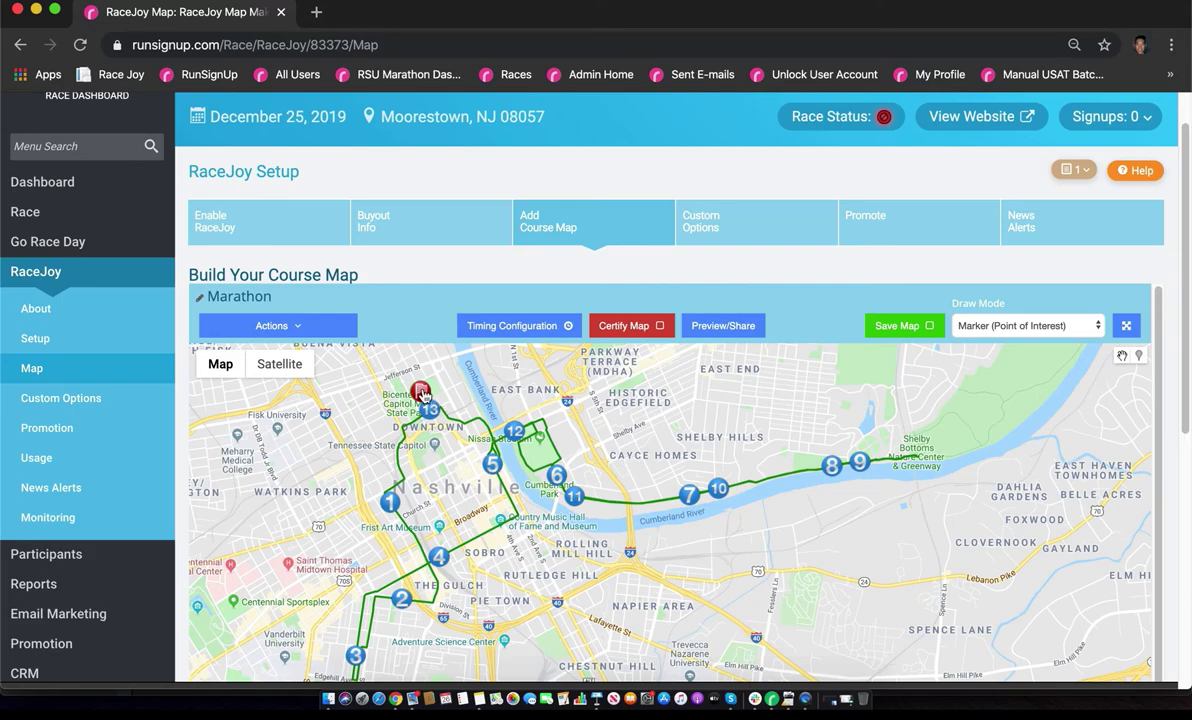
{"action": "scroll", "coordinate": [420, 394], "scroll_direction": "up", "scroll_amount": 3}
{"action": "scroll", "coordinate": [420, 394], "scroll_direction": "up", "scroll_amount": 2}
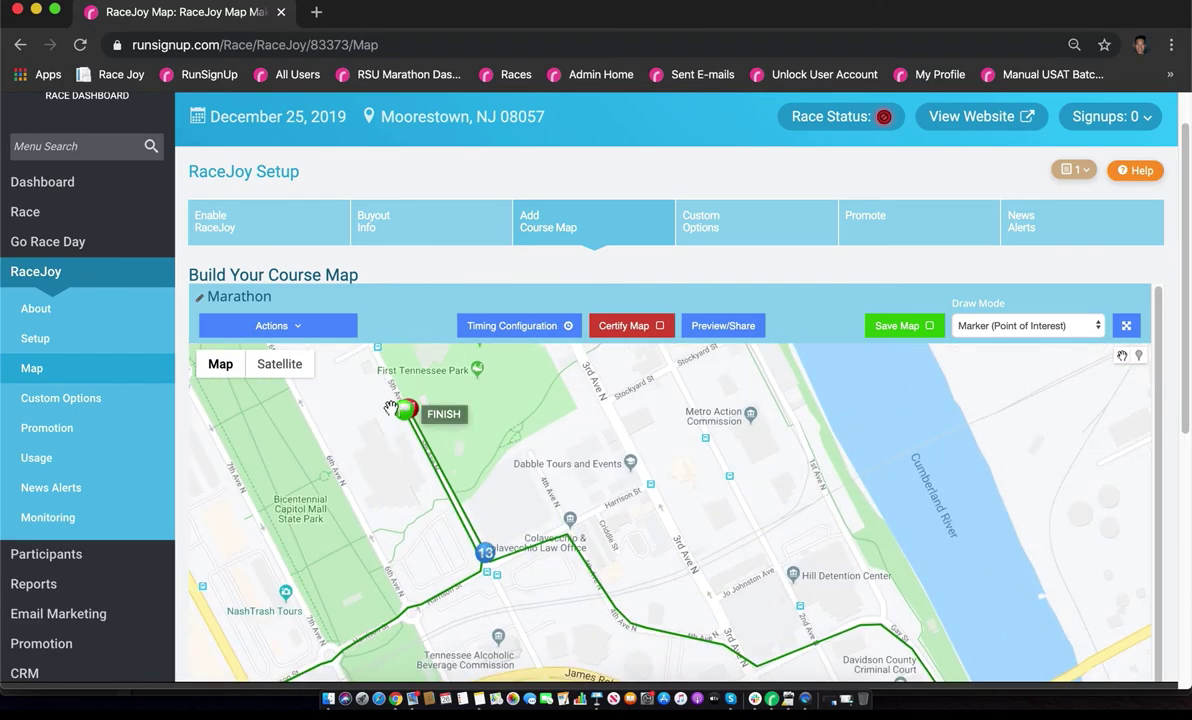
{"action": "left_click_drag", "start_coordinate": [407, 513], "coordinate": [411, 590]}
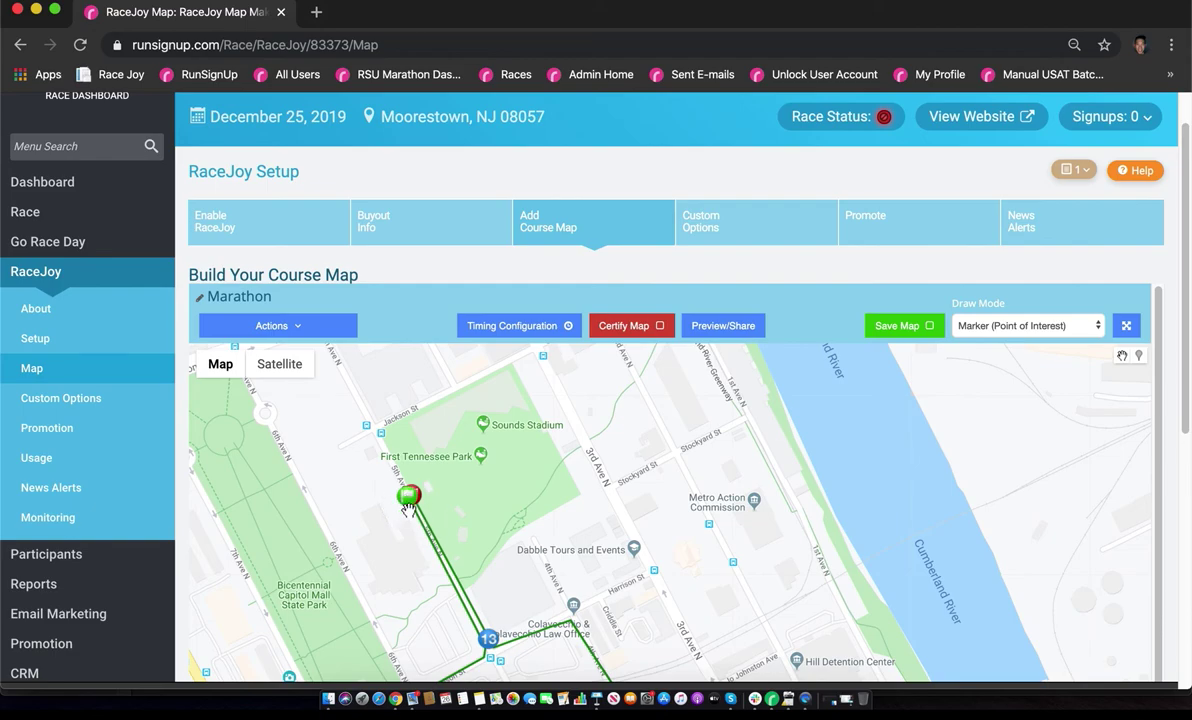
{"action": "scroll", "coordinate": [420, 562], "scroll_direction": "down", "scroll_amount": 4}
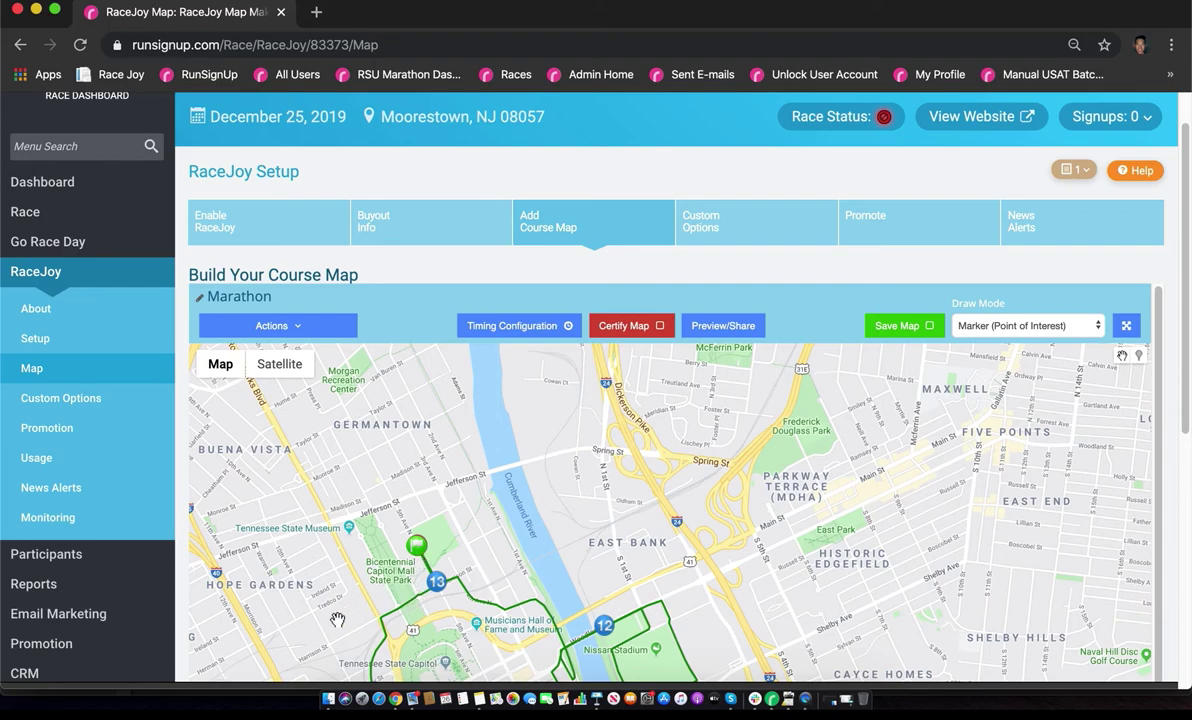
{"action": "left_click_drag", "start_coordinate": [312, 577], "coordinate": [396, 412]}
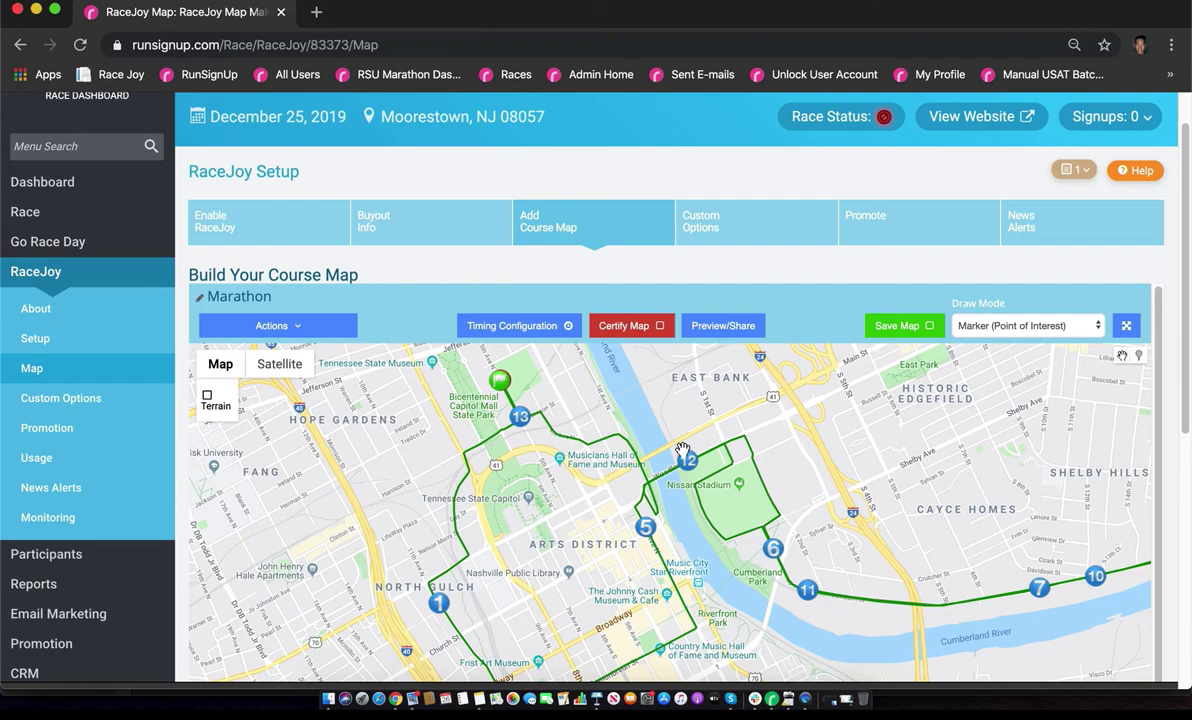
Step: Move the mile 13 marker to the corner of 5th Ave N and Harrison St, refining its position in satellite view
{"action": "scroll", "coordinate": [552, 430], "scroll_direction": "up", "scroll_amount": 5}
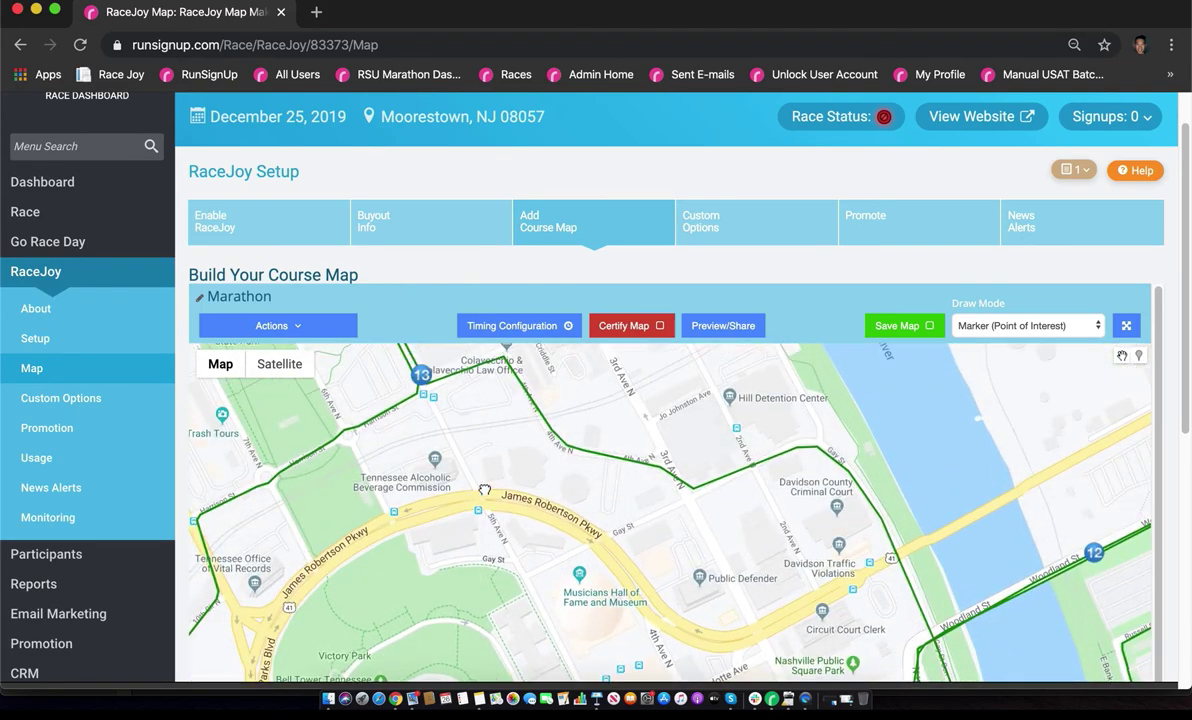
{"action": "left_click_drag", "start_coordinate": [484, 490], "coordinate": [484, 561]}
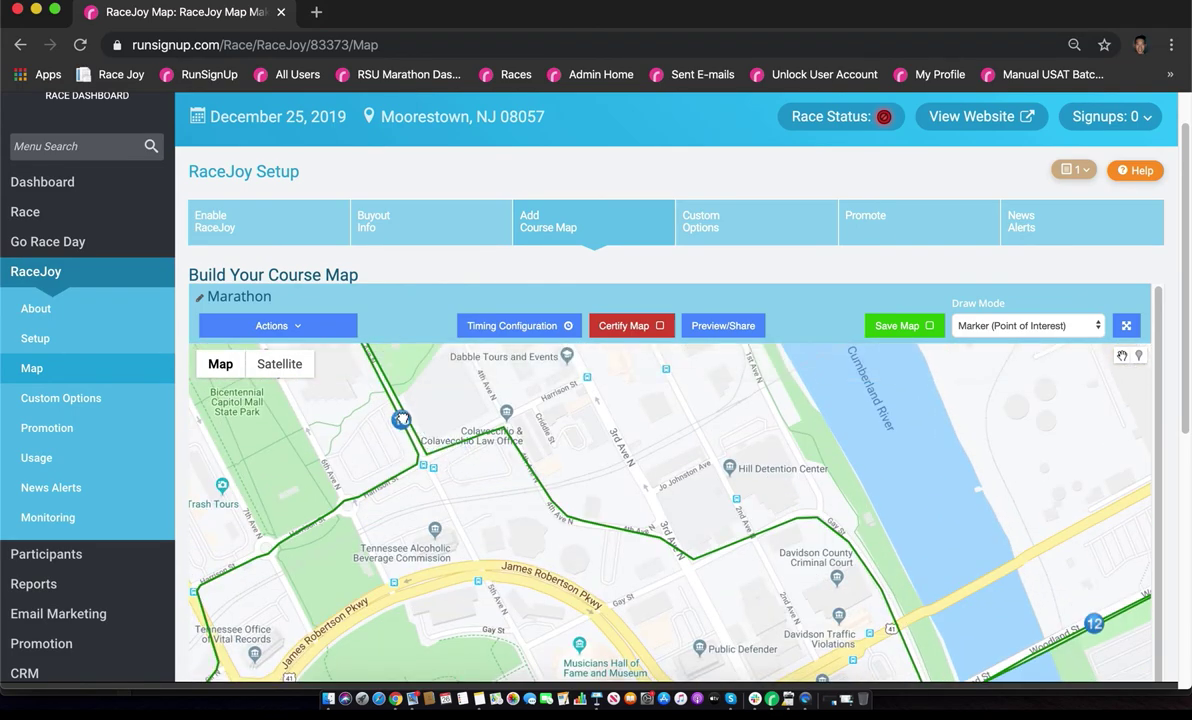
{"action": "left_click_drag", "start_coordinate": [401, 420], "coordinate": [424, 445]}
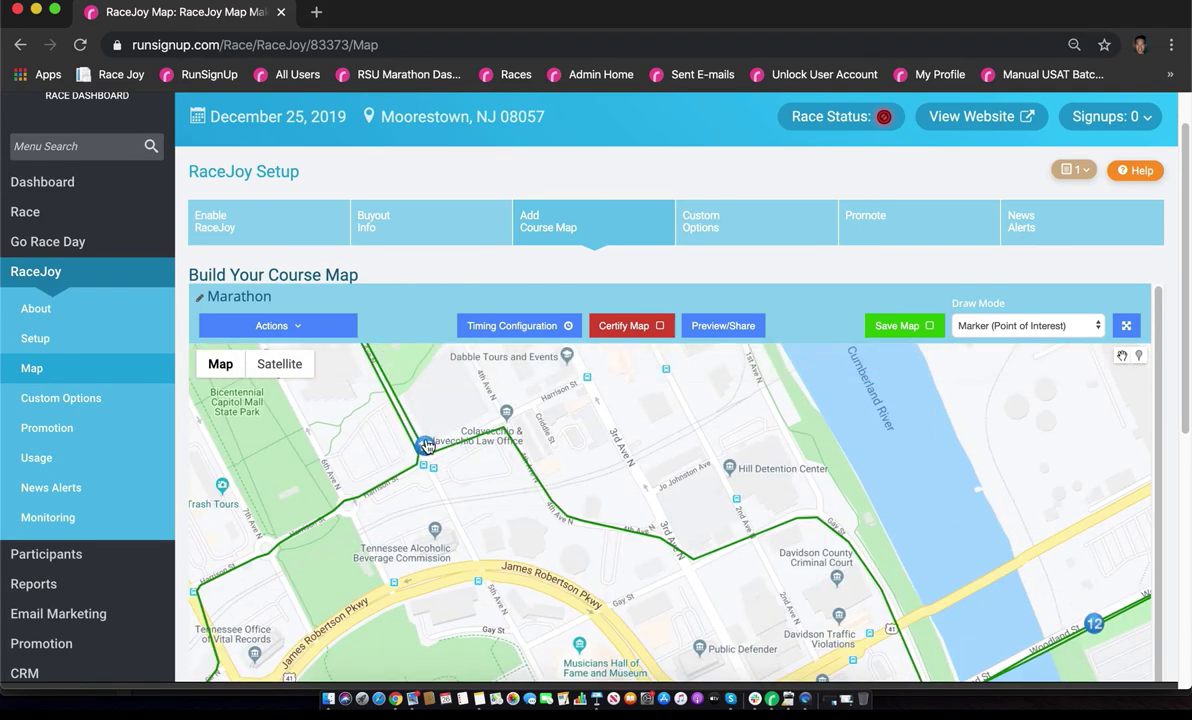
{"action": "left_click", "coordinate": [281, 364]}
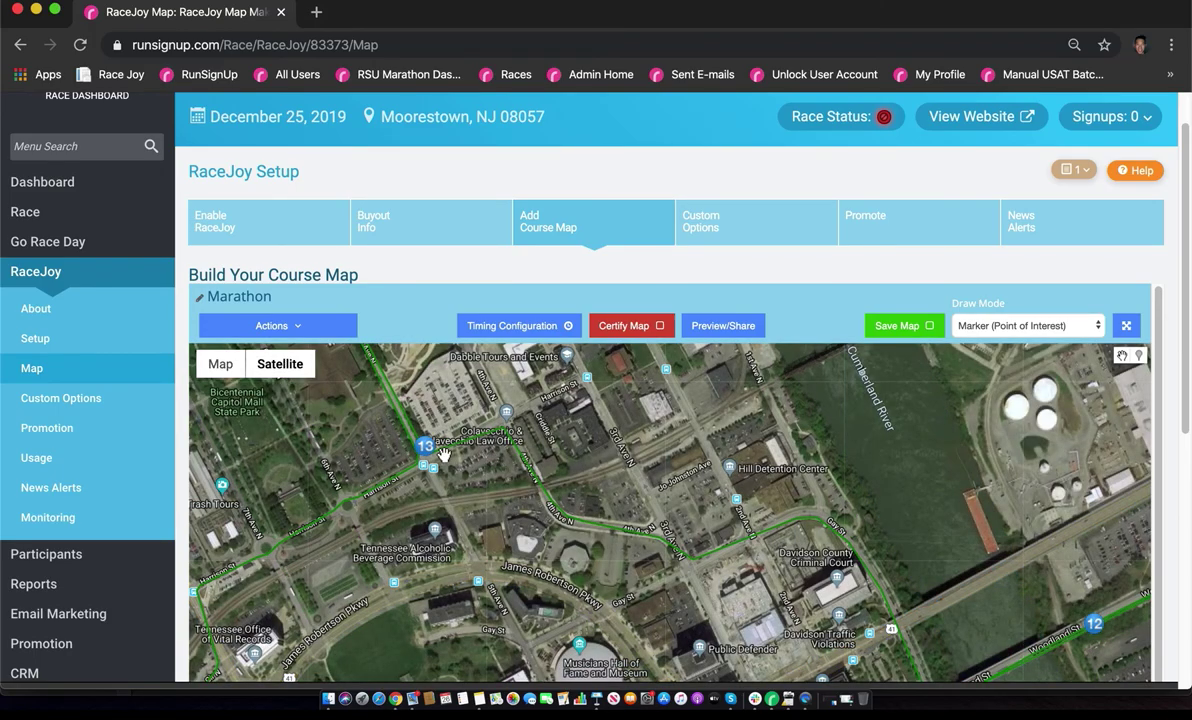
{"action": "scroll", "coordinate": [443, 455], "scroll_direction": "up", "scroll_amount": 3}
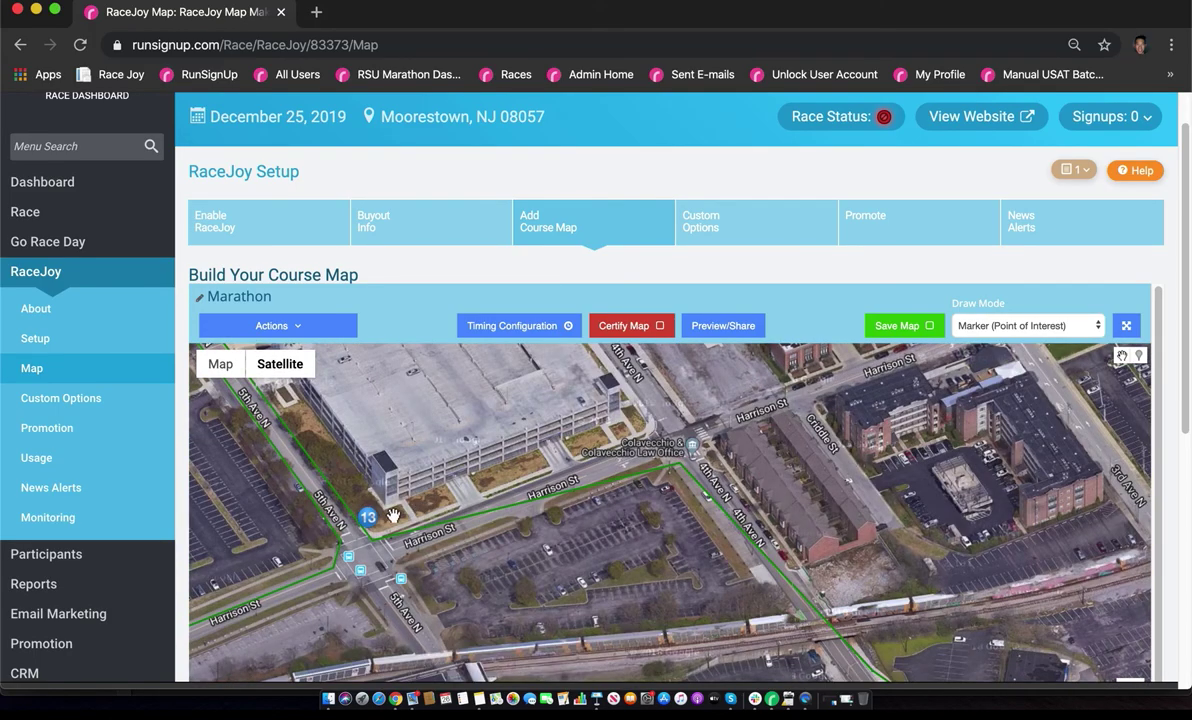
{"action": "mouse_move", "coordinate": [368, 517]}
{"action": "left_mouse_down"}
{"action": "mouse_move", "coordinate": [344, 488]}
{"action": "mouse_move", "coordinate": [335, 495]}
{"action": "mouse_move", "coordinate": [358, 533]}
{"action": "left_mouse_up"}
{"action": "left_click_drag", "start_coordinate": [358, 533], "coordinate": [378, 540]}
Step: Enter Street View at the mile 13 marker's intersection and turn the view along Harrison St
{"action": "scroll", "coordinate": [1000, 330], "scroll_direction": "down", "scroll_amount": 3}
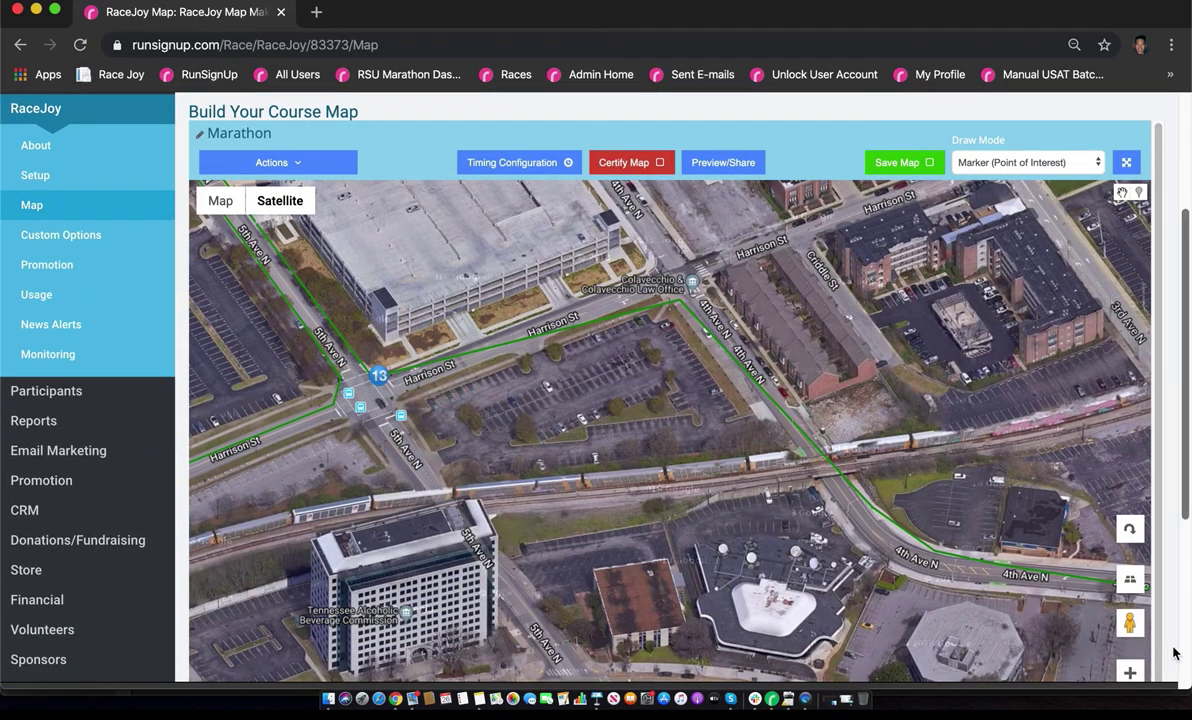
{"action": "left_click_drag", "start_coordinate": [1129, 623], "coordinate": [387, 350]}
{"action": "left_click_drag", "start_coordinate": [403, 393], "coordinate": [393, 388]}
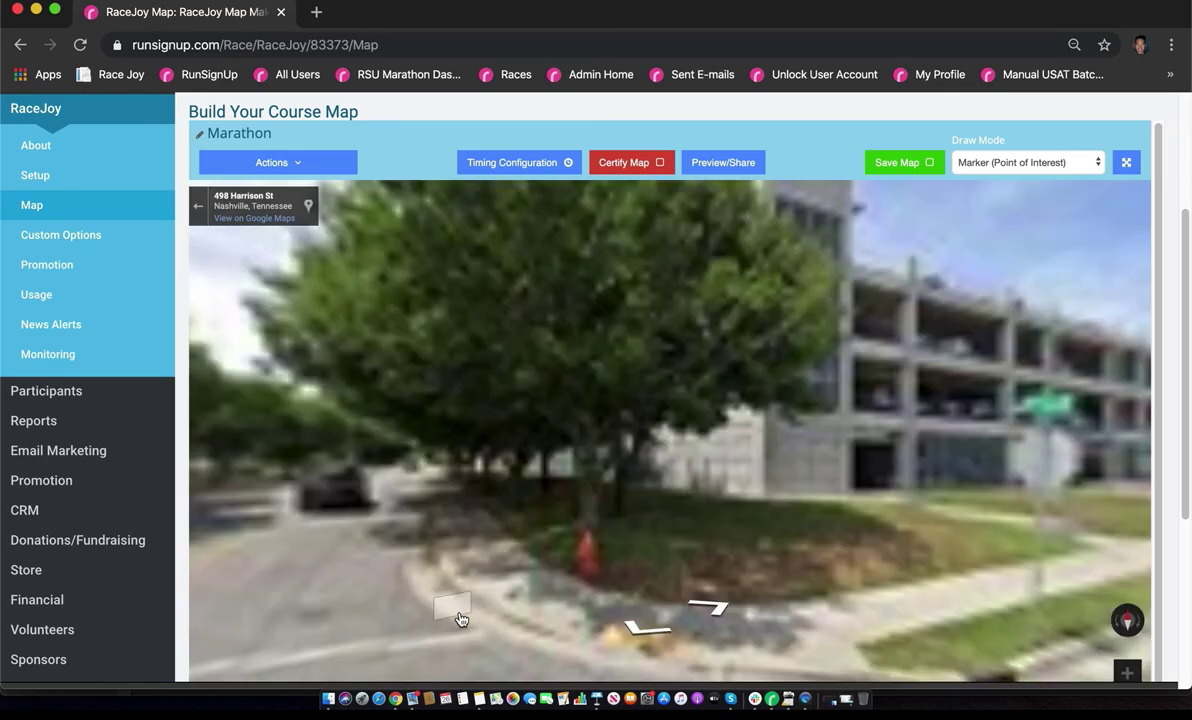
{"action": "scroll", "coordinate": [700, 400], "scroll_direction": "down", "scroll_amount": 1}
{"action": "left_click_drag", "start_coordinate": [829, 407], "coordinate": [470, 400]}
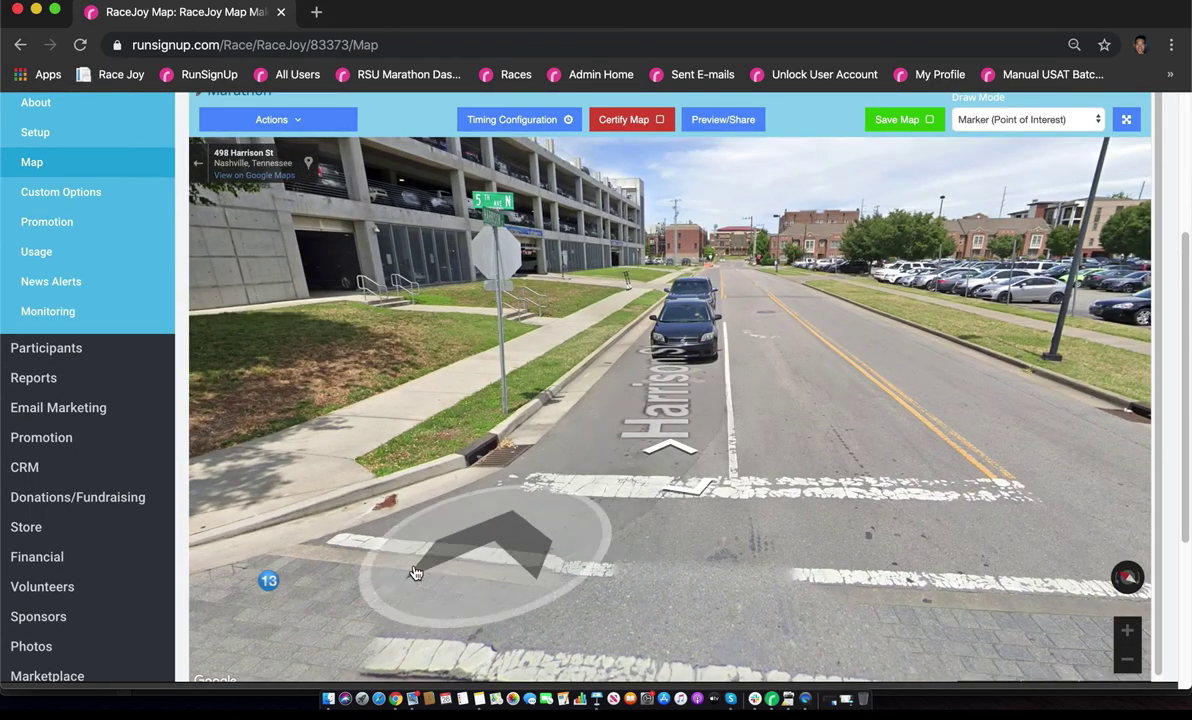
Step: Move the mile 13 marker in Street View farther along Harrison St and advance the view toward it
{"action": "left_click_drag", "start_coordinate": [270, 581], "coordinate": [597, 596]}
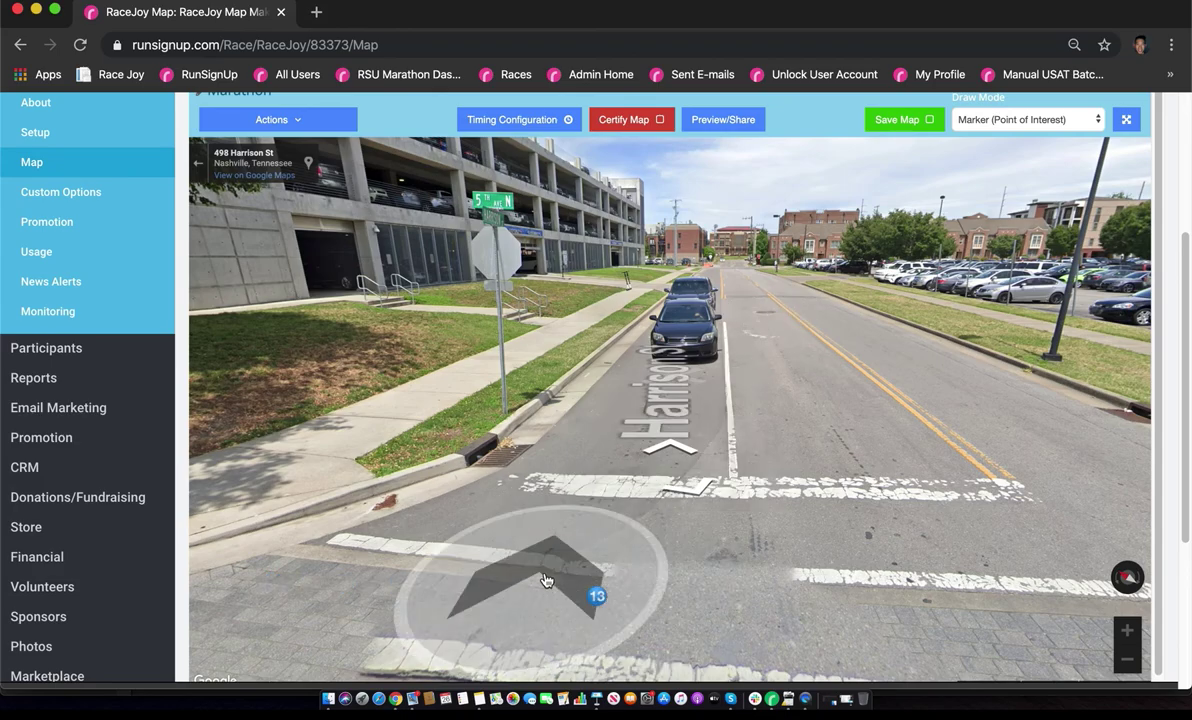
{"action": "mouse_move", "coordinate": [596, 596]}
{"action": "left_mouse_down"}
{"action": "mouse_move", "coordinate": [718, 543]}
{"action": "mouse_move", "coordinate": [662, 487]}
{"action": "mouse_move", "coordinate": [652, 455]}
{"action": "mouse_move", "coordinate": [760, 332]}
{"action": "left_mouse_up"}
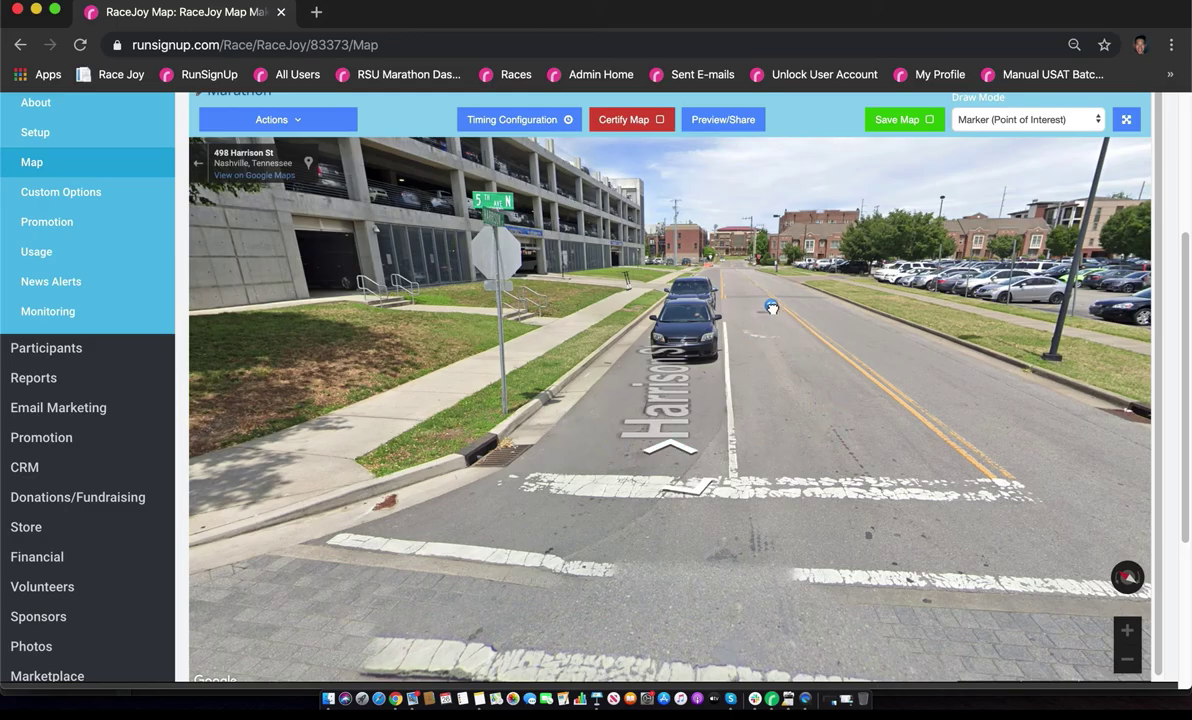
{"action": "left_click", "coordinate": [686, 448]}
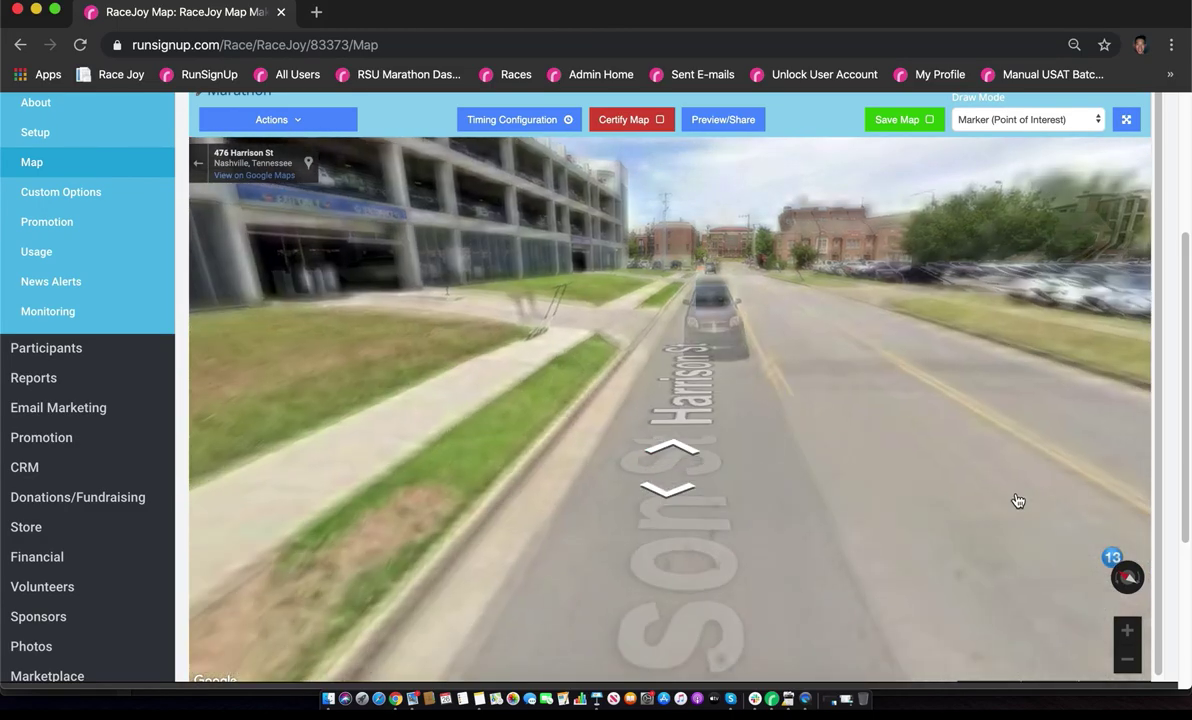
Step: Place the mile 13 marker on the manhole cover in Harrison St in Street View, and return to the satellite map
{"action": "left_click", "coordinate": [1018, 500]}
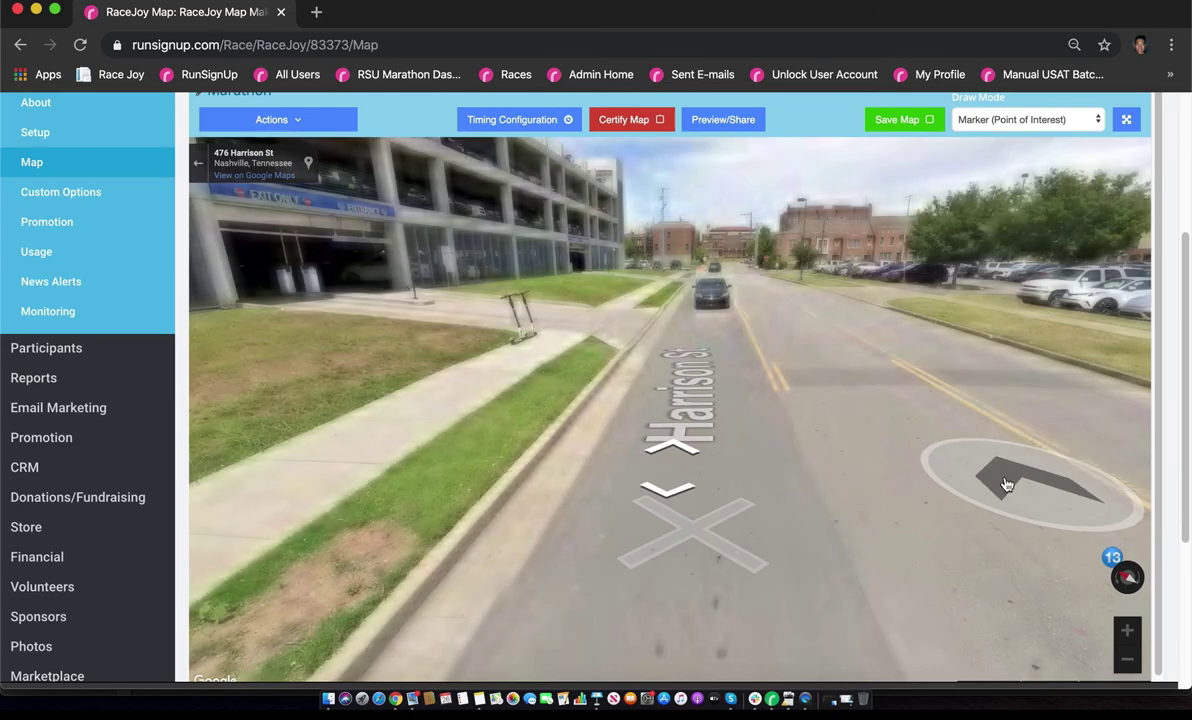
{"action": "left_click_drag", "start_coordinate": [700, 385], "coordinate": [884, 477]}
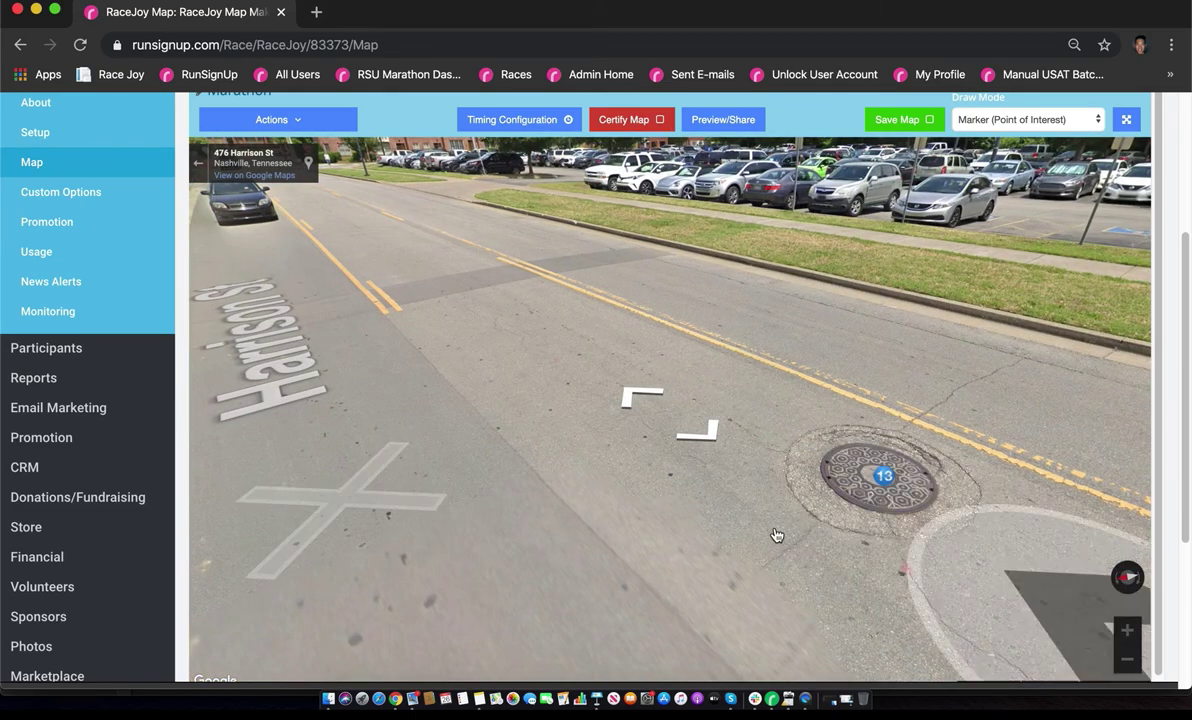
{"action": "left_click", "coordinate": [198, 167]}
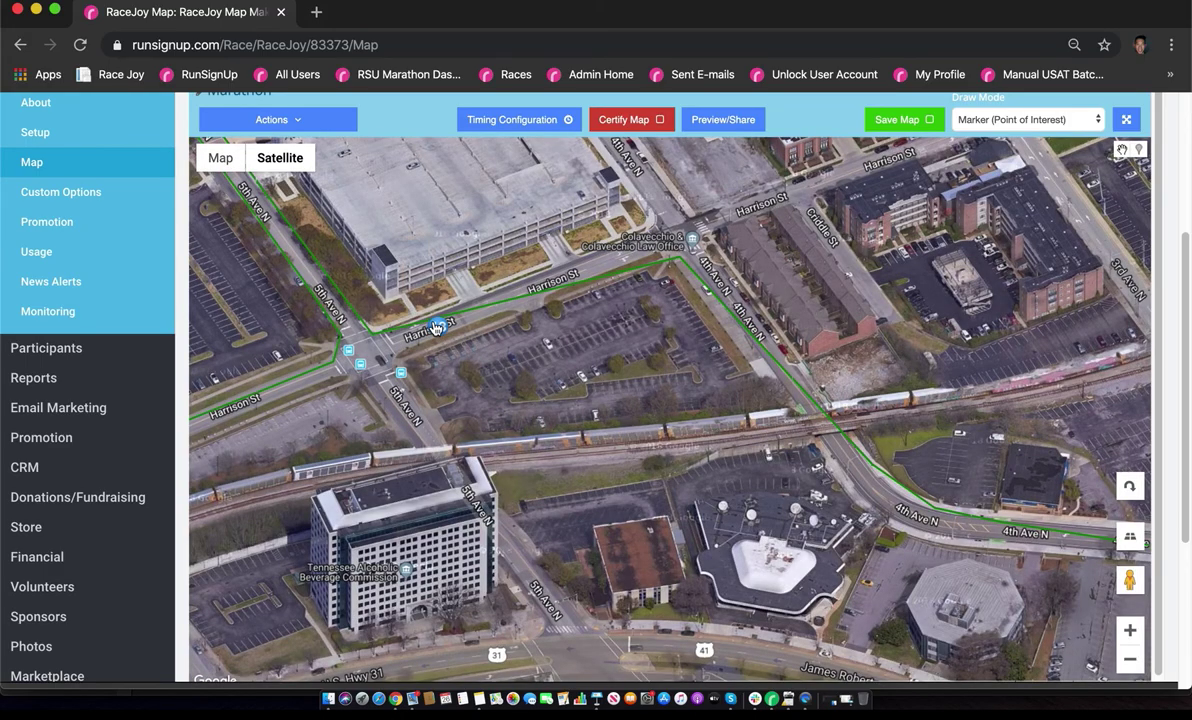
{"action": "scroll", "coordinate": [437, 328], "scroll_direction": "up", "scroll_amount": 2}
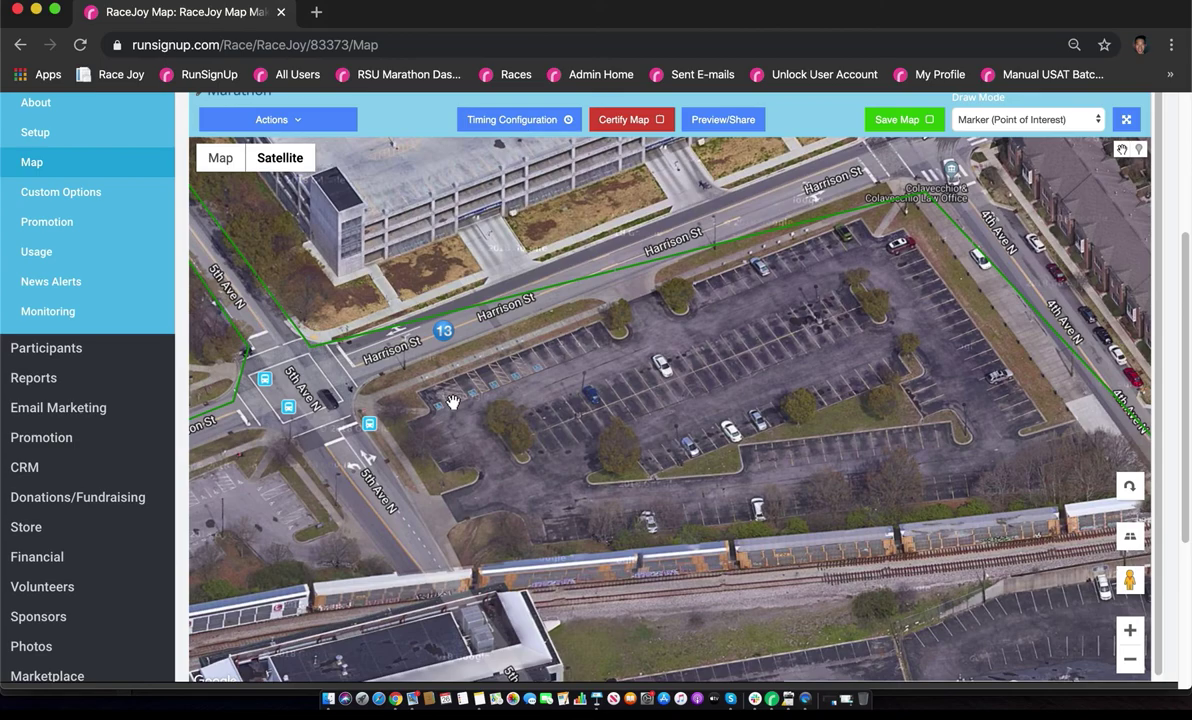
Step: Autofill the timing point distances, set the FINISH distance to 13.1, and save the timing configuration
{"action": "left_click", "coordinate": [538, 121]}
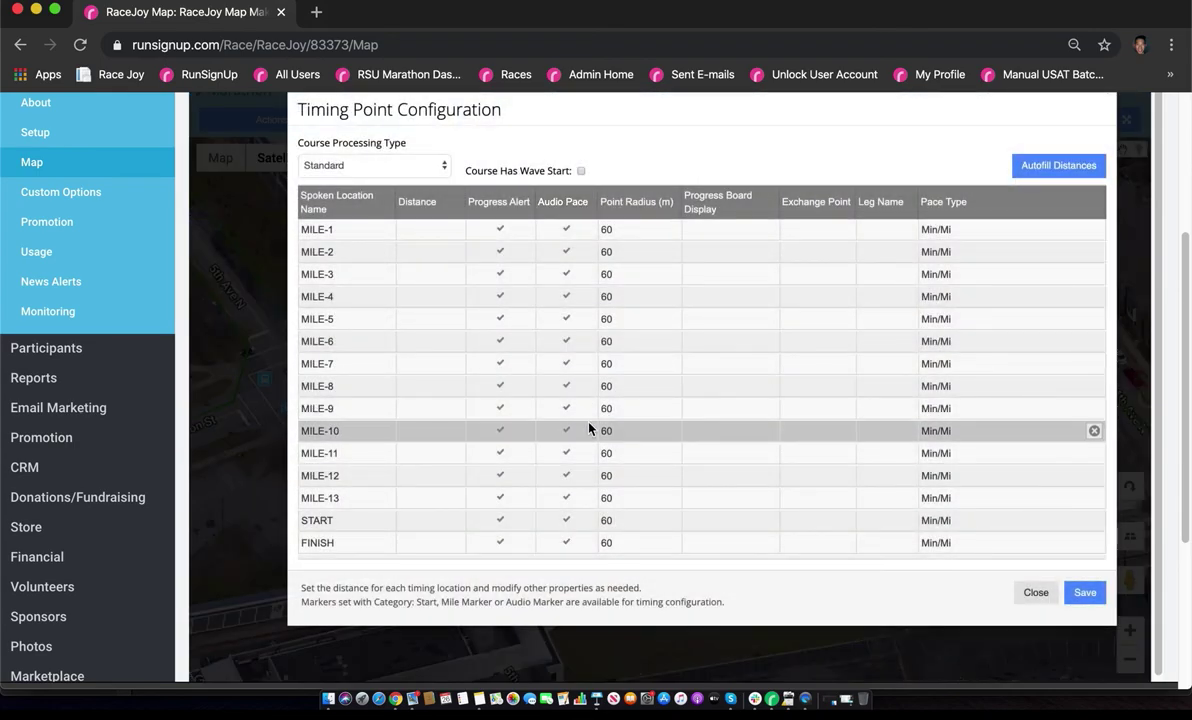
{"action": "left_click", "coordinate": [1095, 172]}
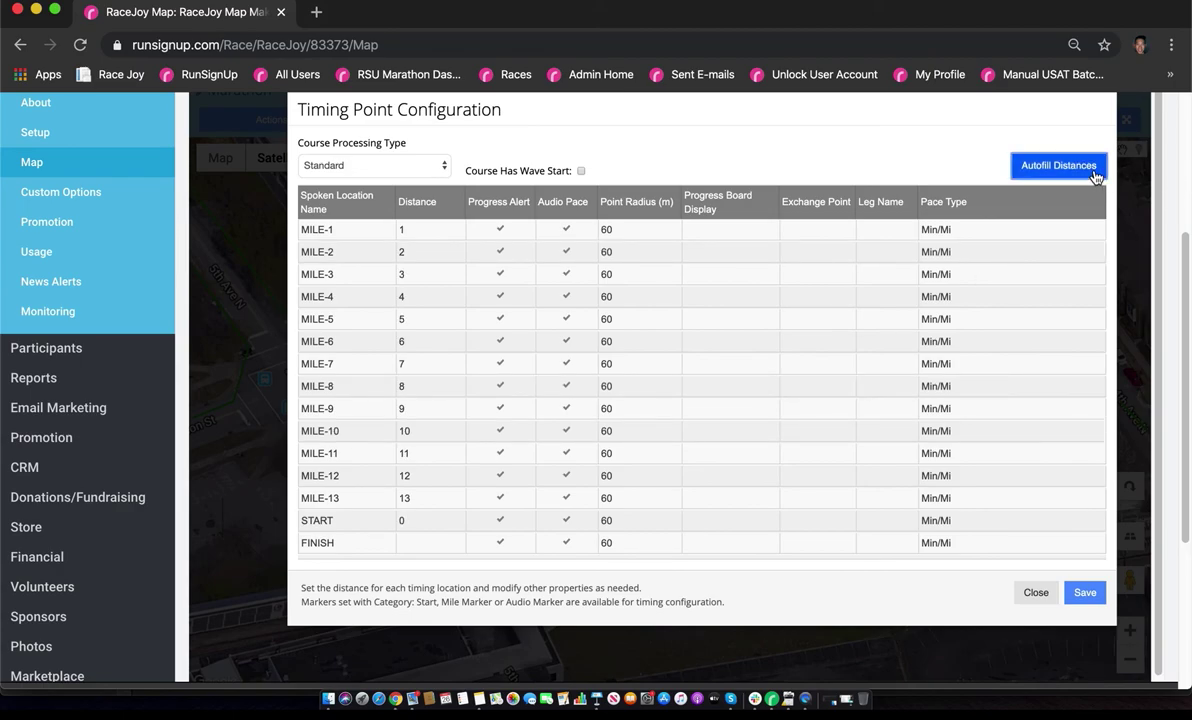
{"action": "left_click", "coordinate": [416, 542]}
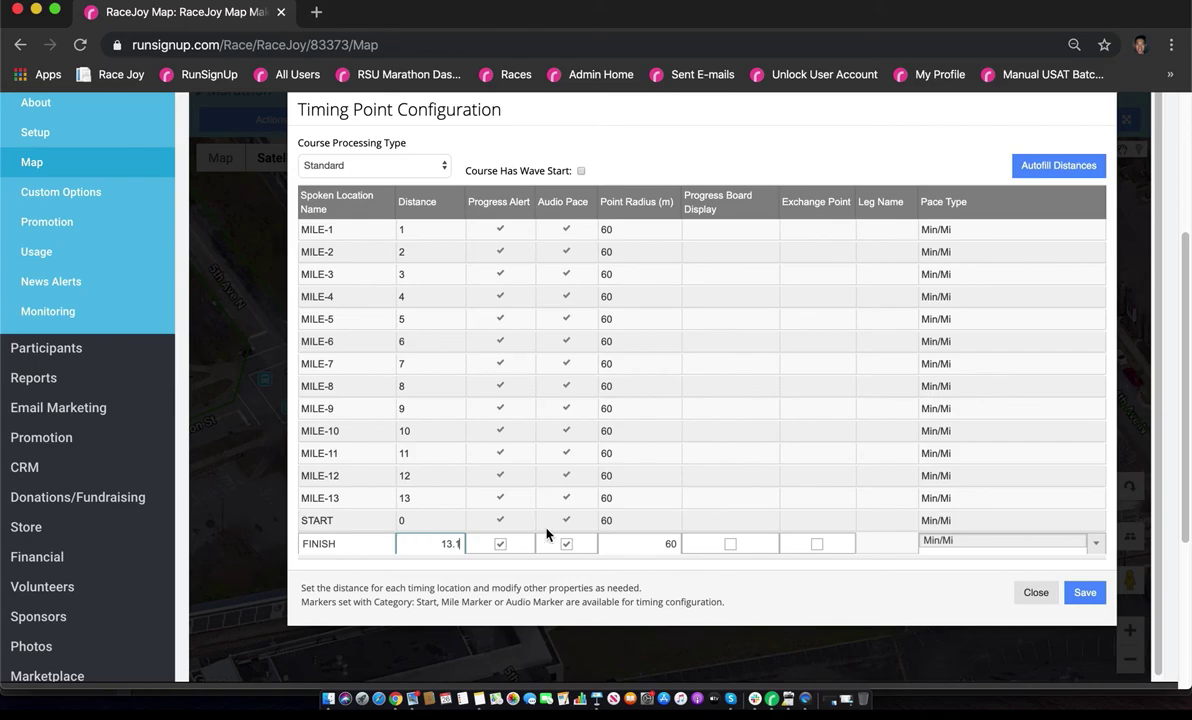
{"action": "left_click", "coordinate": [1088, 596]}
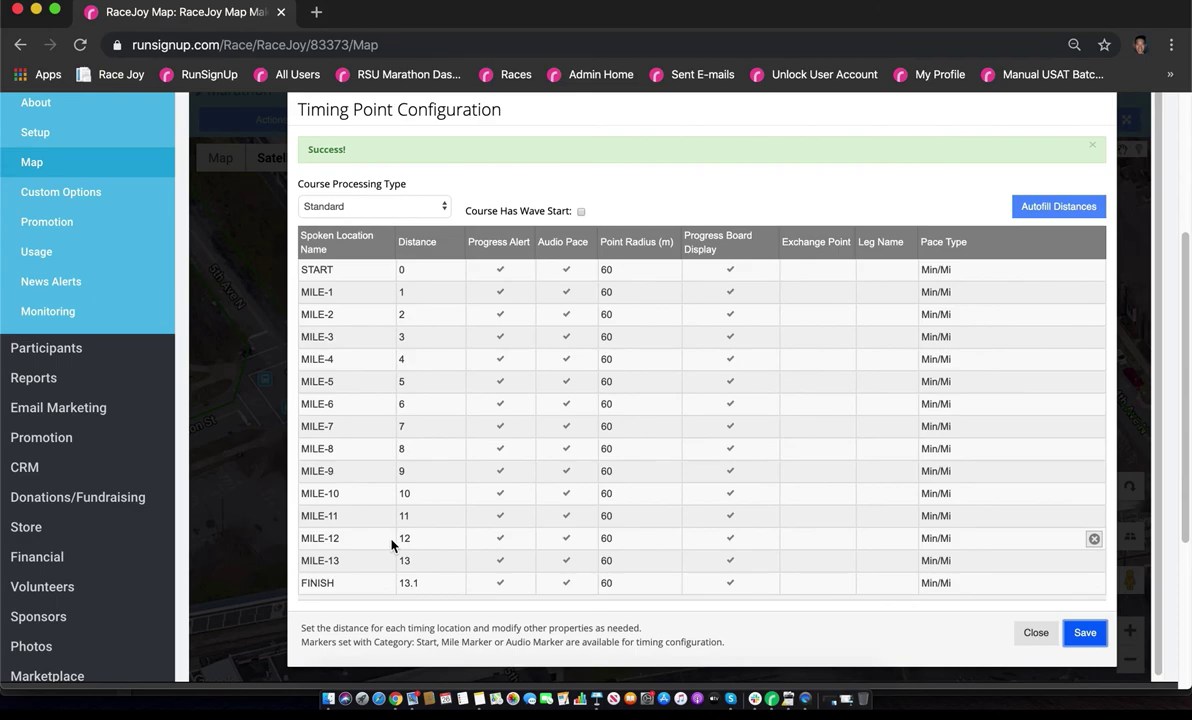
{"action": "left_click", "coordinate": [1085, 636]}
{"action": "left_click", "coordinate": [1036, 633]}
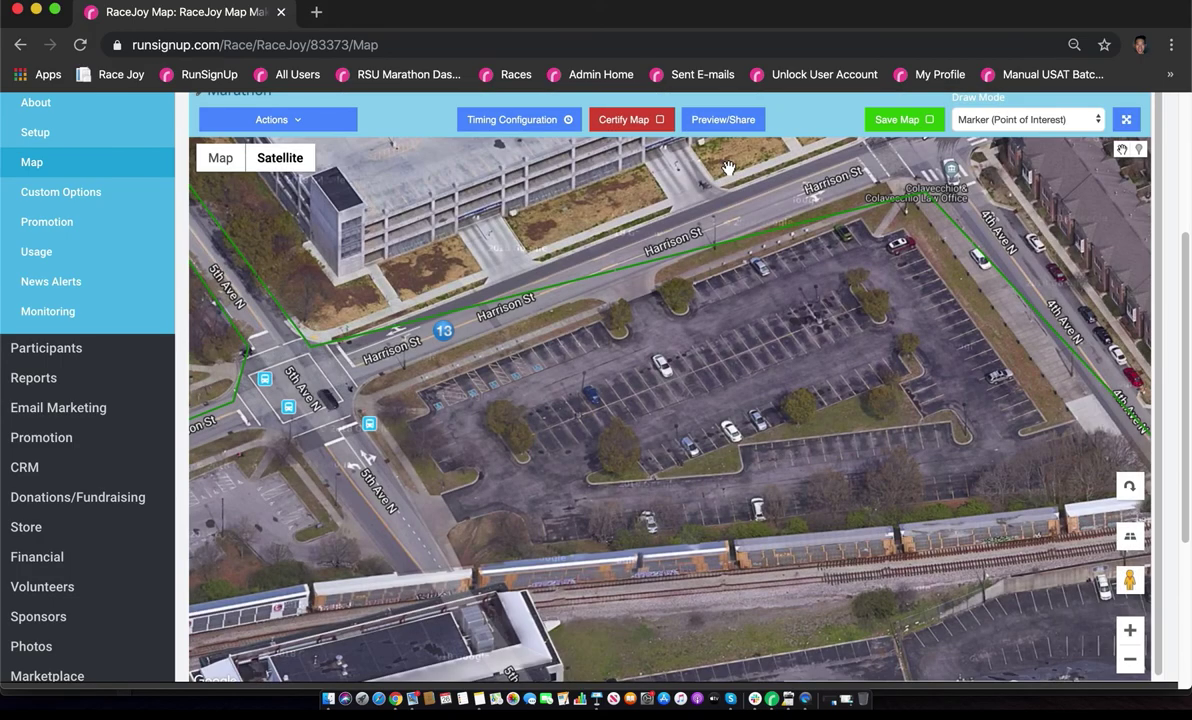
Step: Save the course map and turn on the marker radius display
{"action": "left_click", "coordinate": [929, 125]}
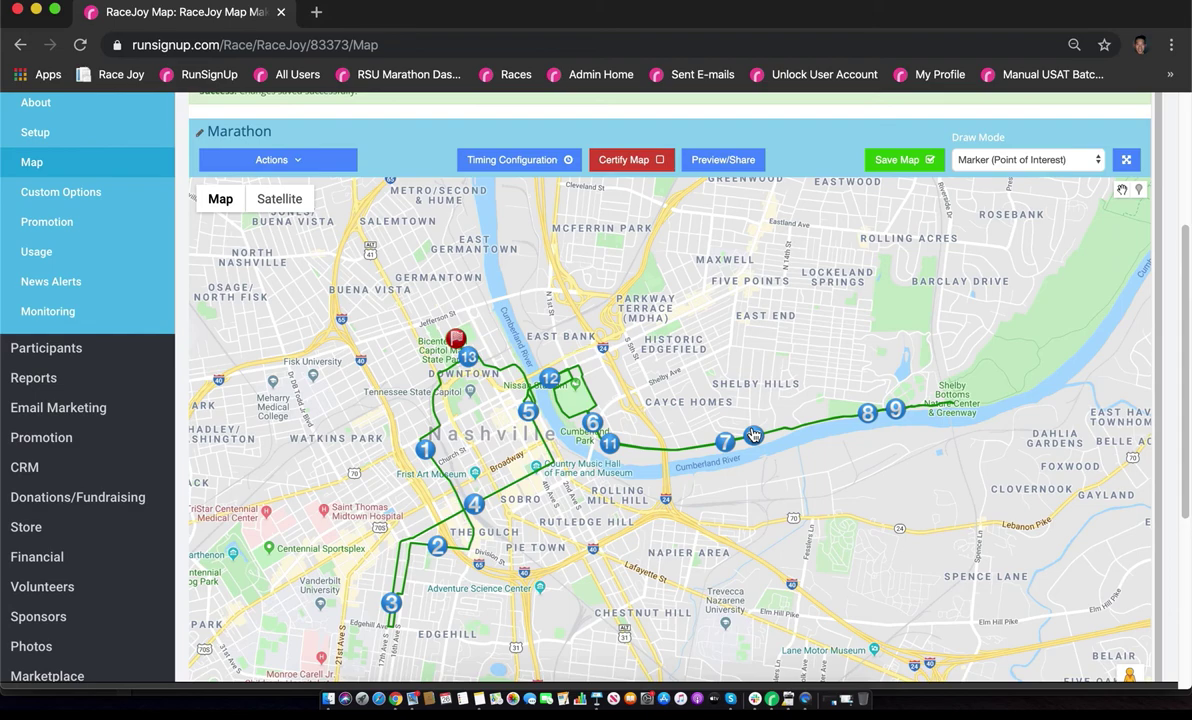
{"action": "left_click", "coordinate": [753, 435]}
{"action": "left_click", "coordinate": [332, 168]}
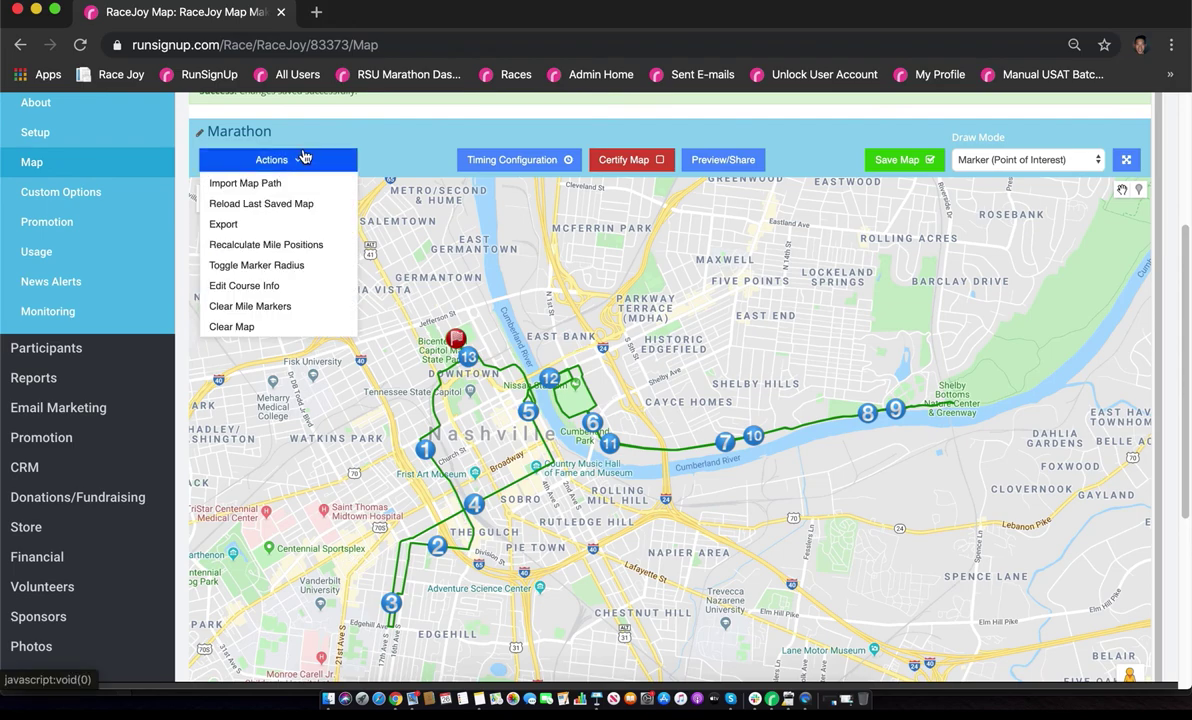
{"action": "left_click", "coordinate": [284, 266]}
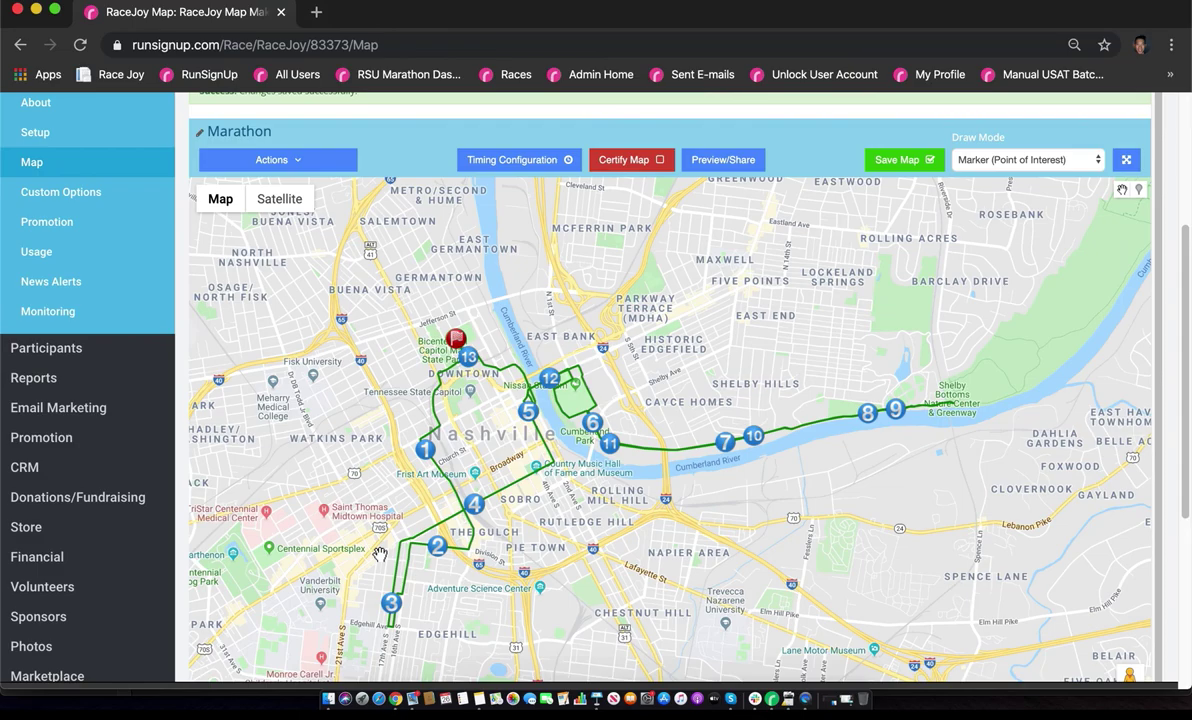
Step: Examine the radius circles of the mile markers around Nissan Stadium and along Davidson St
{"action": "scroll", "coordinate": [550, 496], "scroll_direction": "up", "scroll_amount": 3}
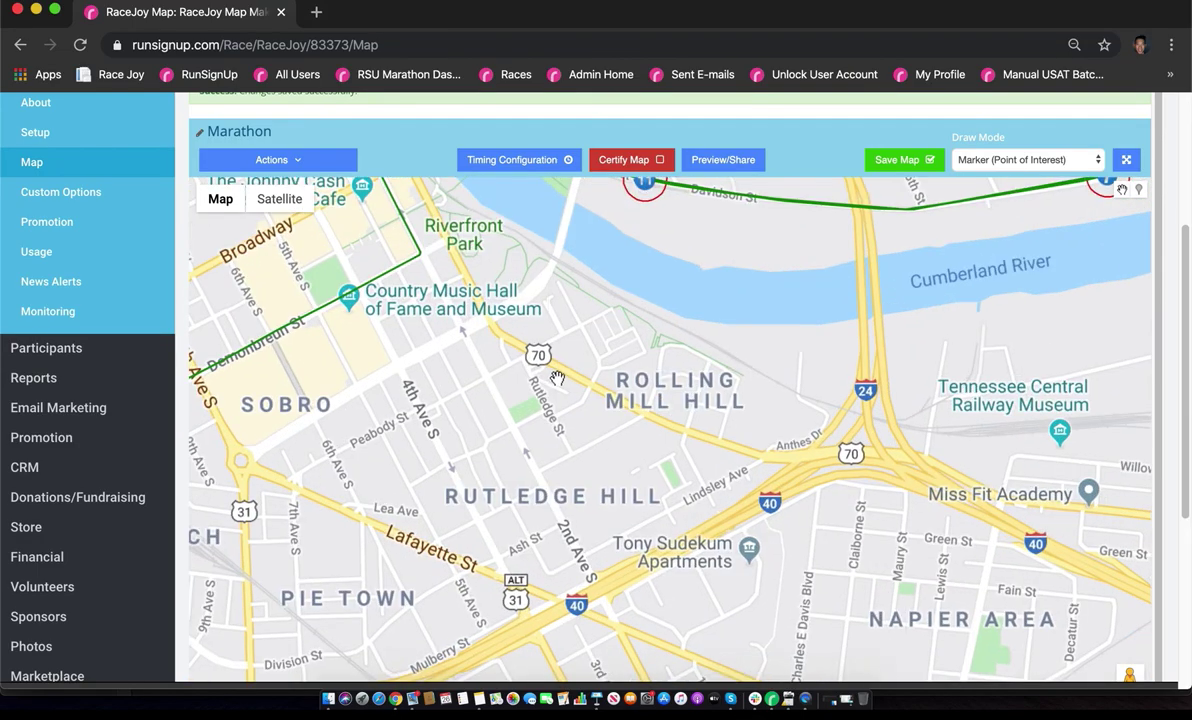
{"action": "left_click_drag", "start_coordinate": [557, 378], "coordinate": [576, 657]}
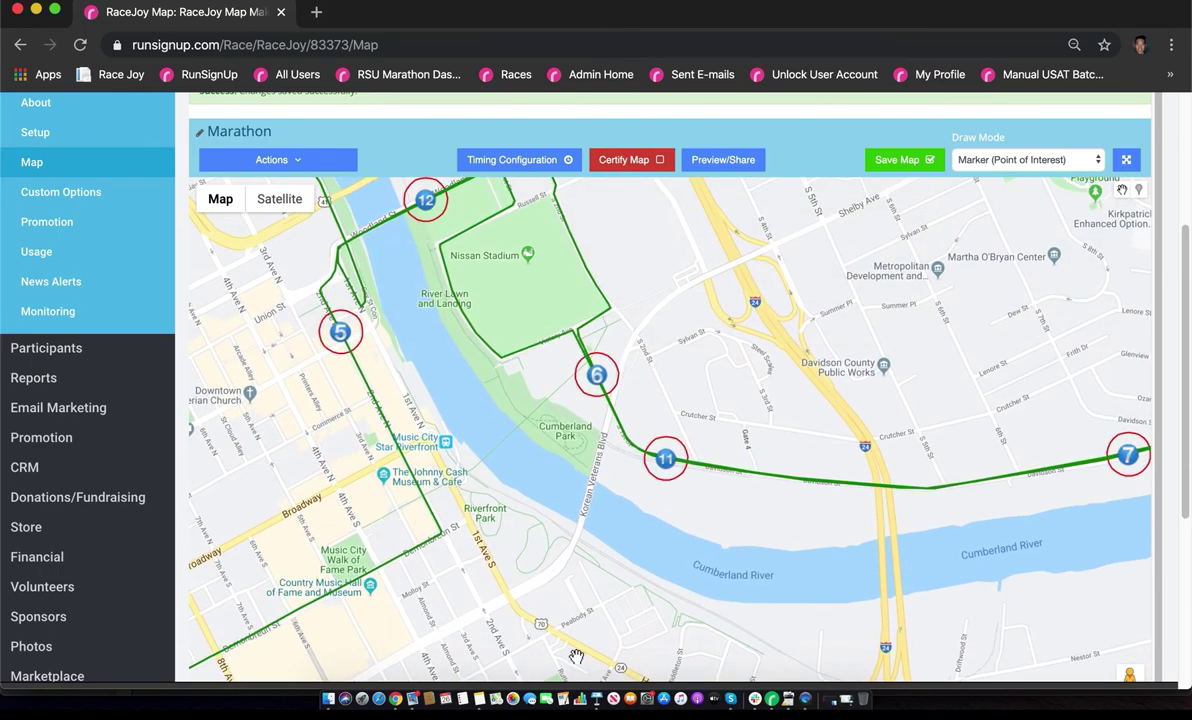
{"action": "left_click_drag", "start_coordinate": [474, 422], "coordinate": [542, 480]}
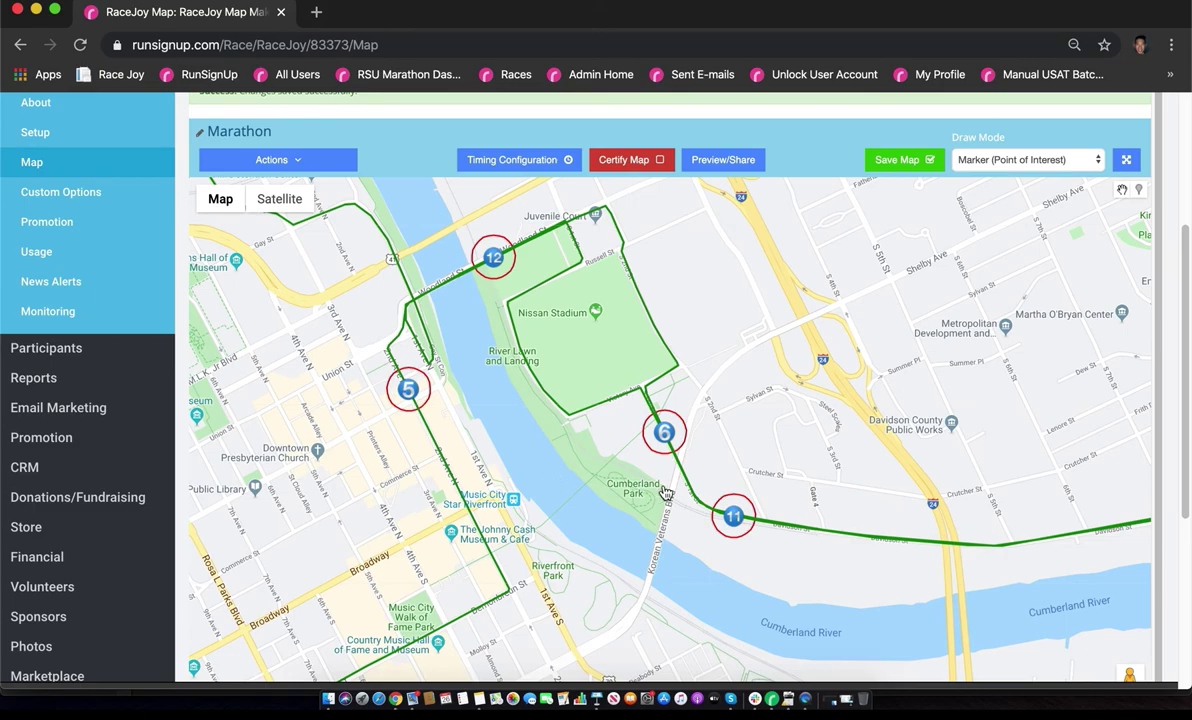
{"action": "scroll", "coordinate": [625, 488], "scroll_direction": "down", "scroll_amount": 3}
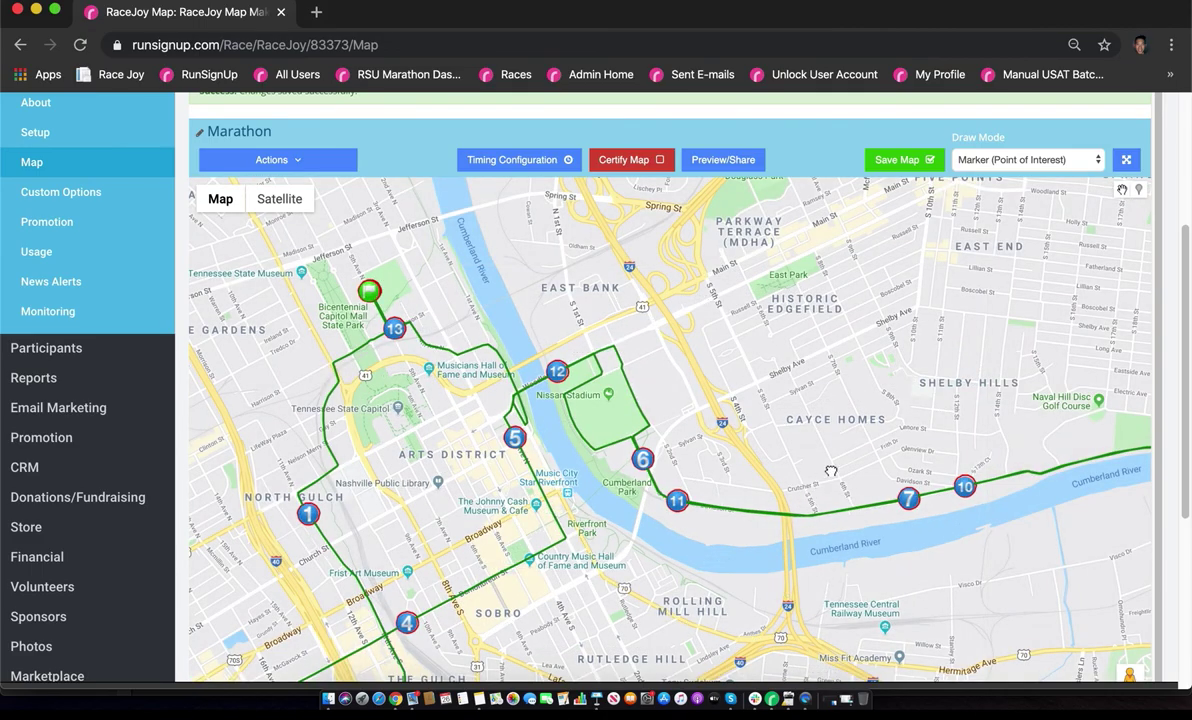
{"action": "left_click_drag", "start_coordinate": [770, 440], "coordinate": [690, 428]}
{"action": "scroll", "coordinate": [801, 471], "scroll_direction": "up", "scroll_amount": 3}
{"action": "scroll", "coordinate": [801, 471], "scroll_direction": "up", "scroll_amount": 2}
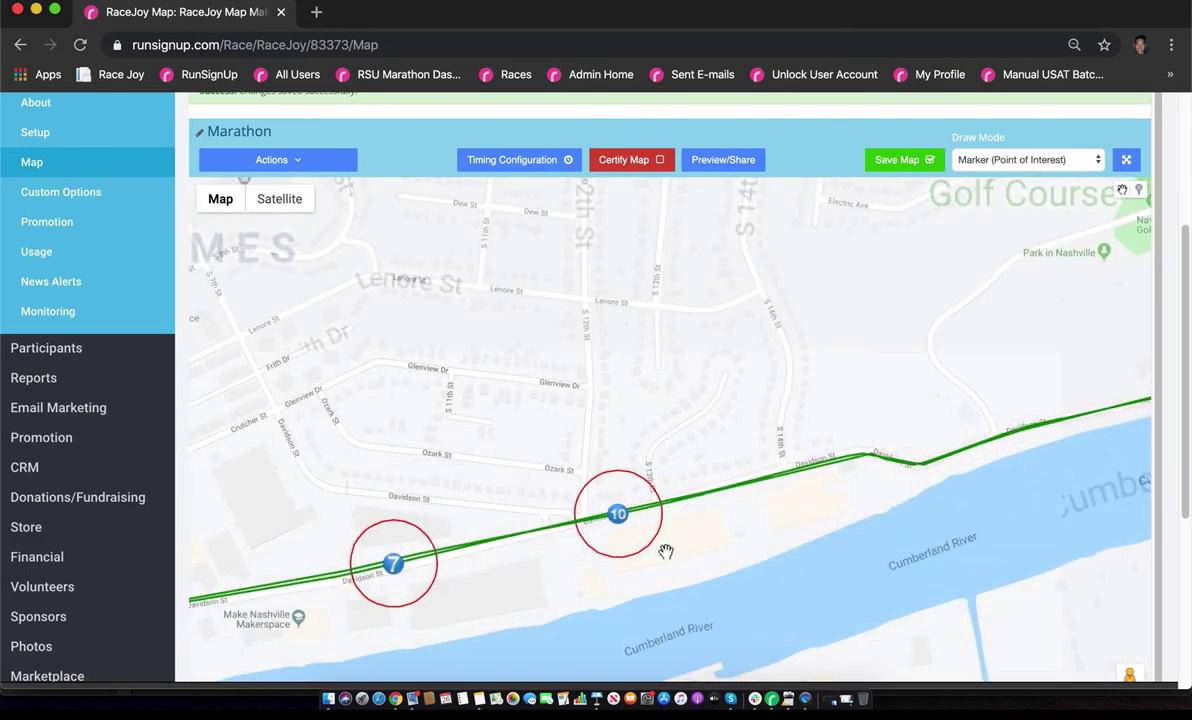
{"action": "scroll", "coordinate": [601, 580], "scroll_direction": "down", "scroll_amount": 5}
Step: Examine whether the mile 3 marker's radius on 17th Ave S overlaps the parallel leg of the course
{"action": "left_click_drag", "start_coordinate": [480, 610], "coordinate": [880, 375]}
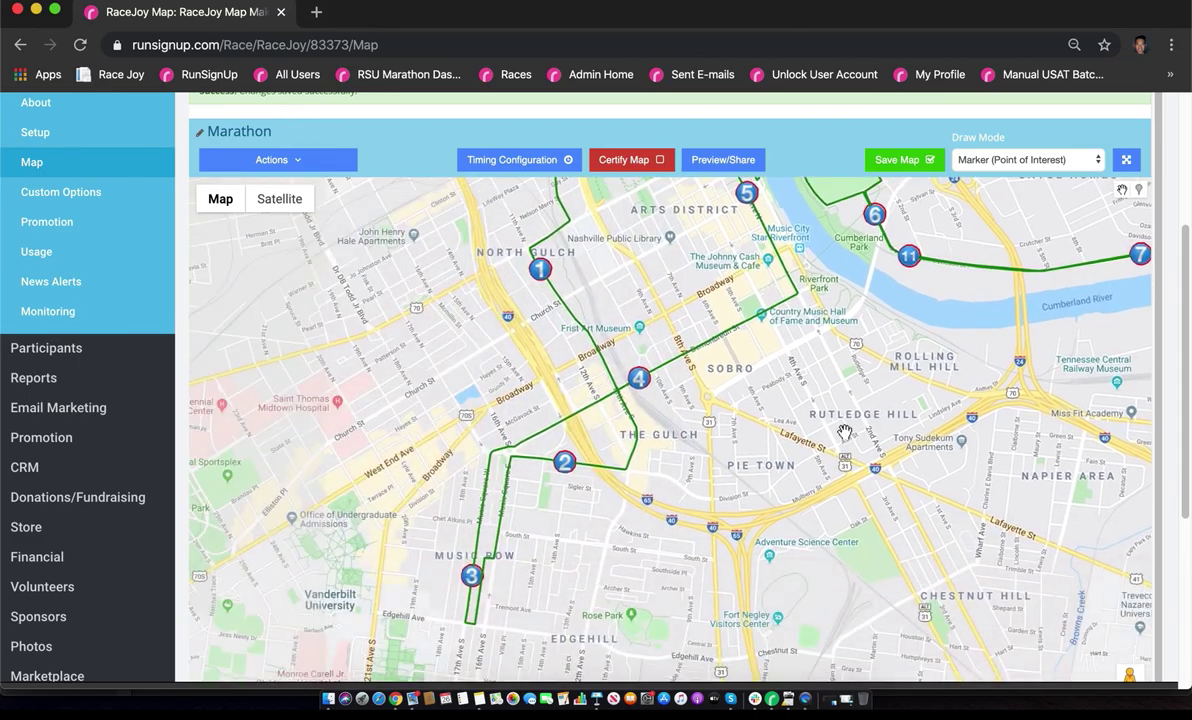
{"action": "left_click_drag", "start_coordinate": [620, 490], "coordinate": [765, 360]}
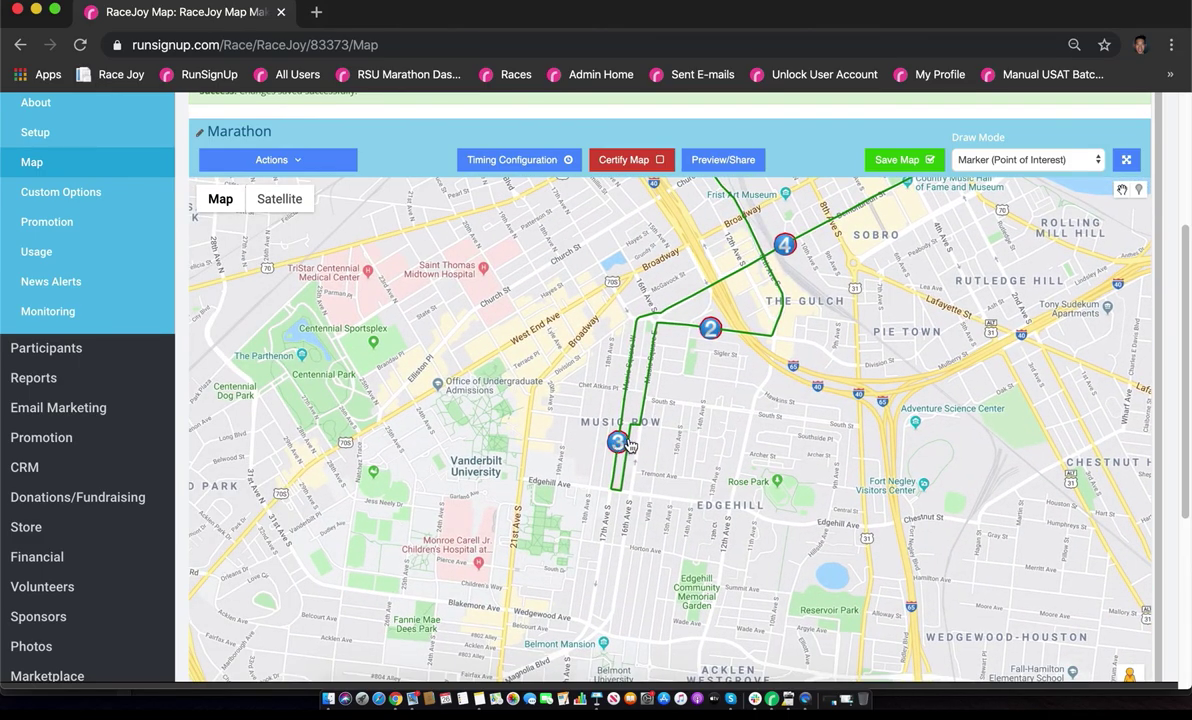
{"action": "scroll", "coordinate": [630, 445], "scroll_direction": "up", "scroll_amount": 3}
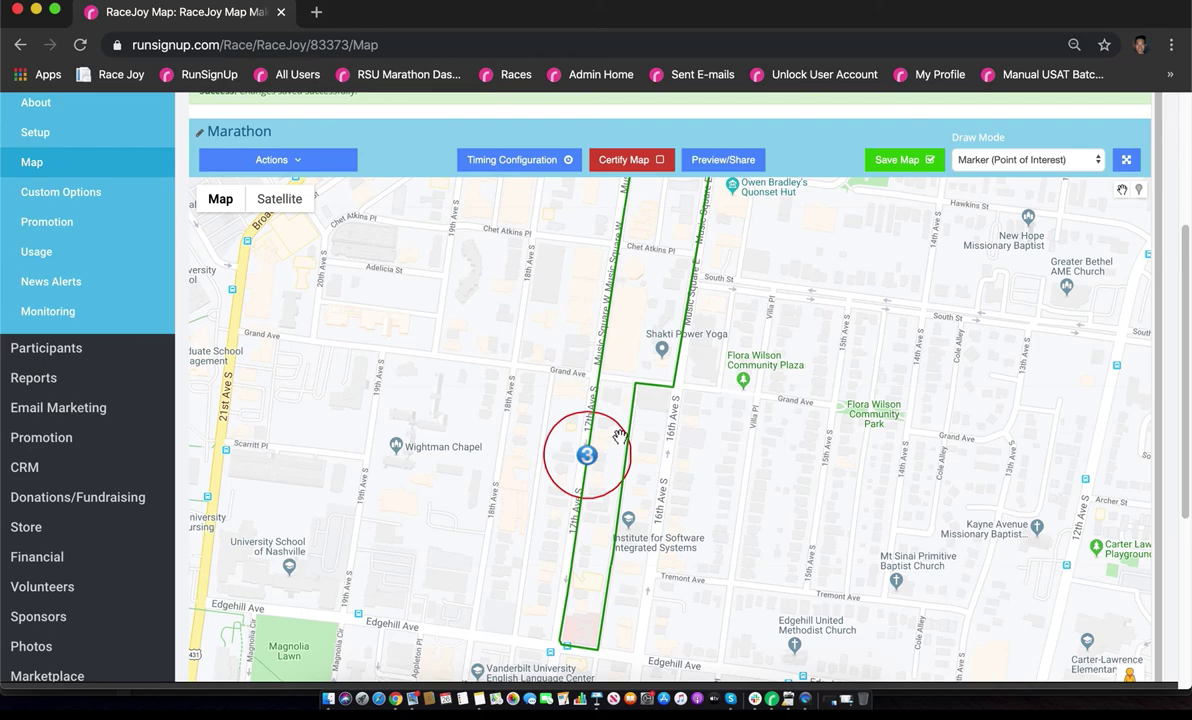
{"action": "scroll", "coordinate": [724, 483], "scroll_direction": "down", "scroll_amount": 2}
{"action": "left_click_drag", "start_coordinate": [798, 447], "coordinate": [741, 526]}
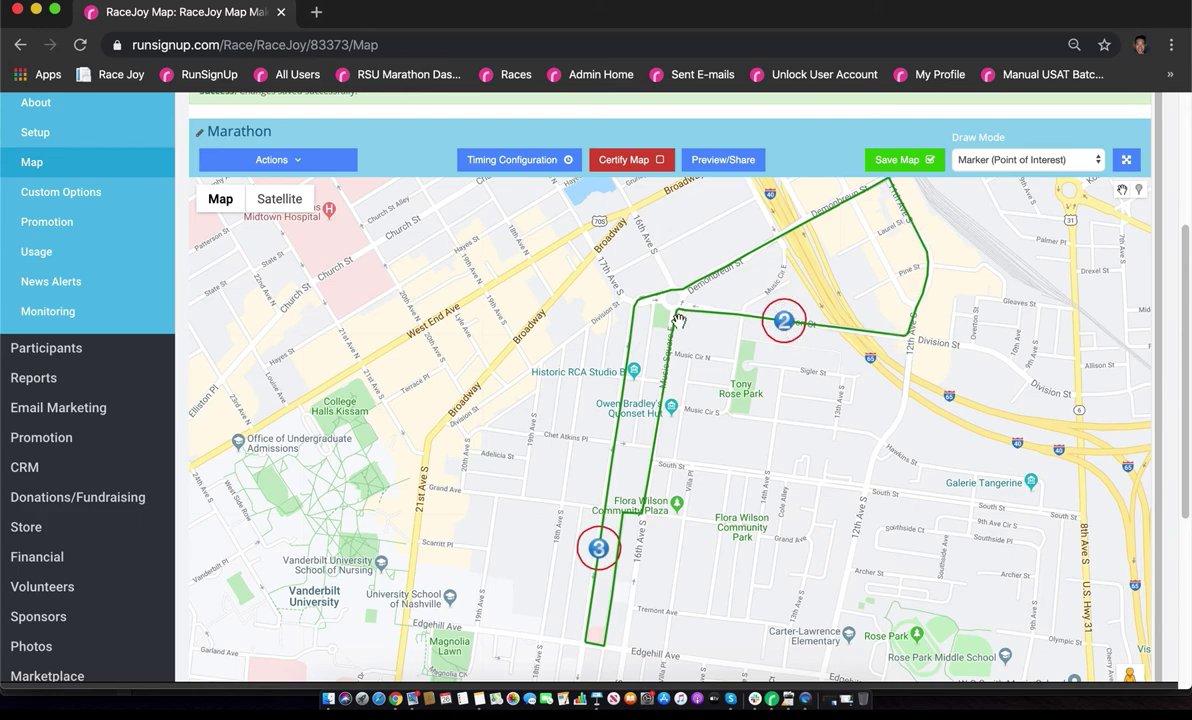
{"action": "left_click_drag", "start_coordinate": [705, 509], "coordinate": [736, 497]}
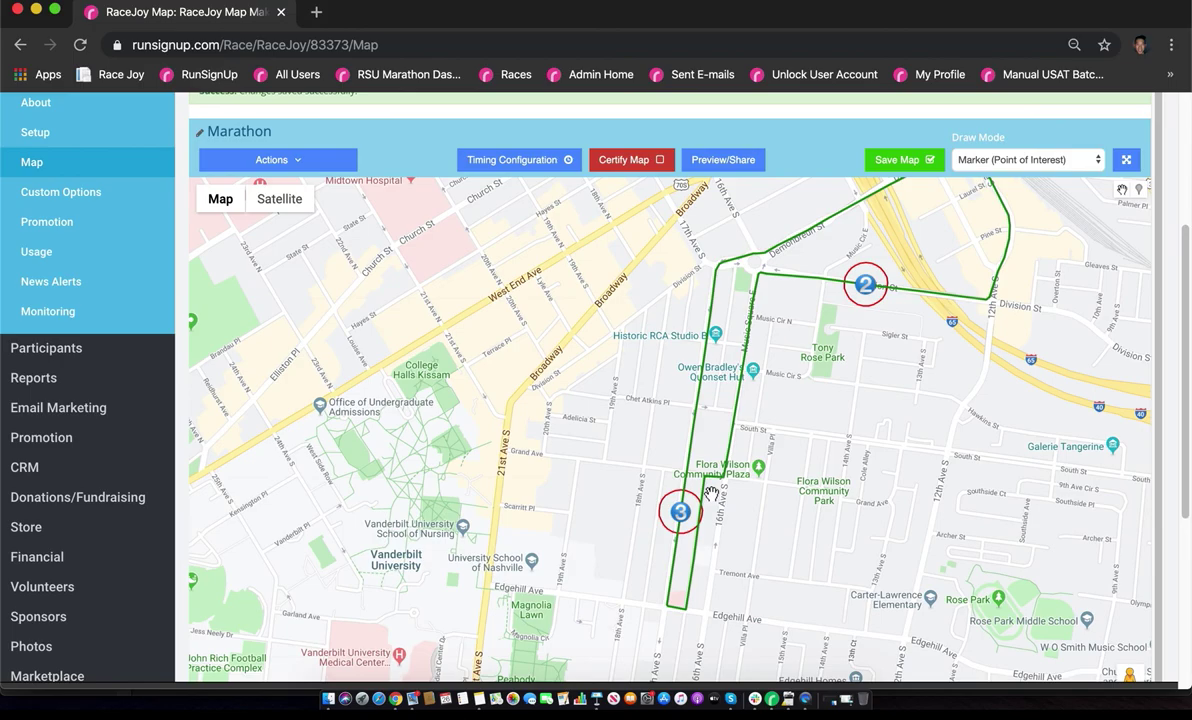
{"action": "scroll", "coordinate": [708, 513], "scroll_direction": "up", "scroll_amount": 2}
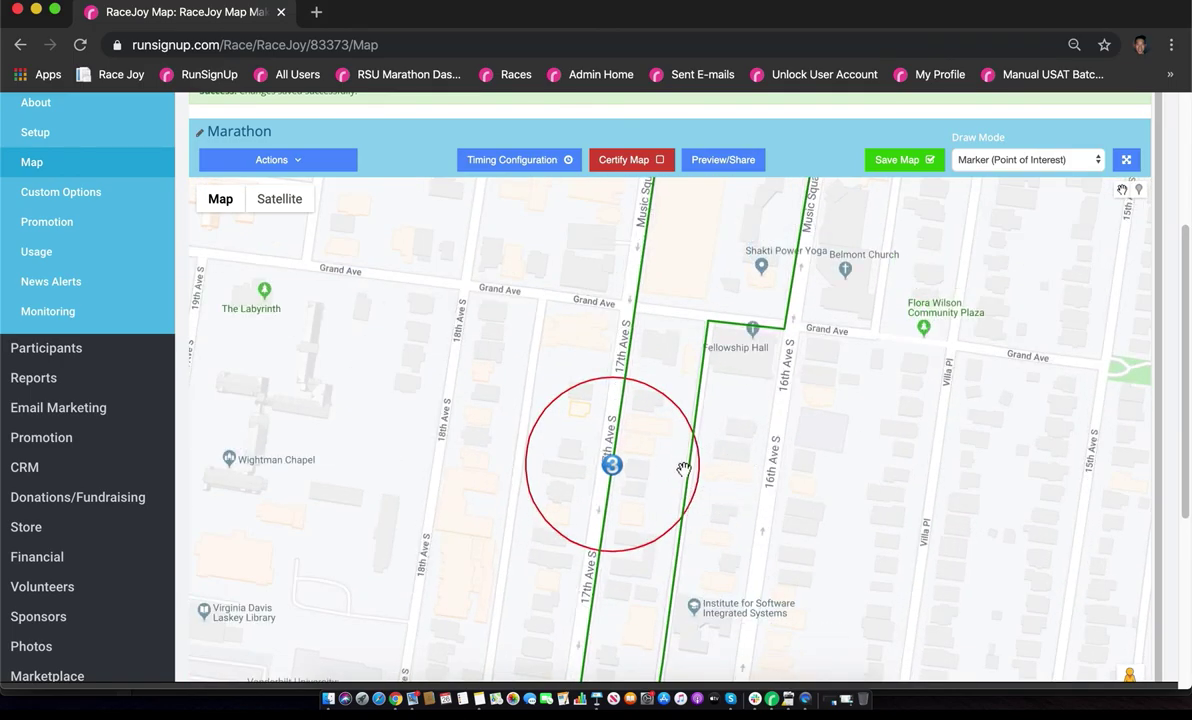
{"action": "scroll", "coordinate": [683, 469], "scroll_direction": "down", "scroll_amount": 1}
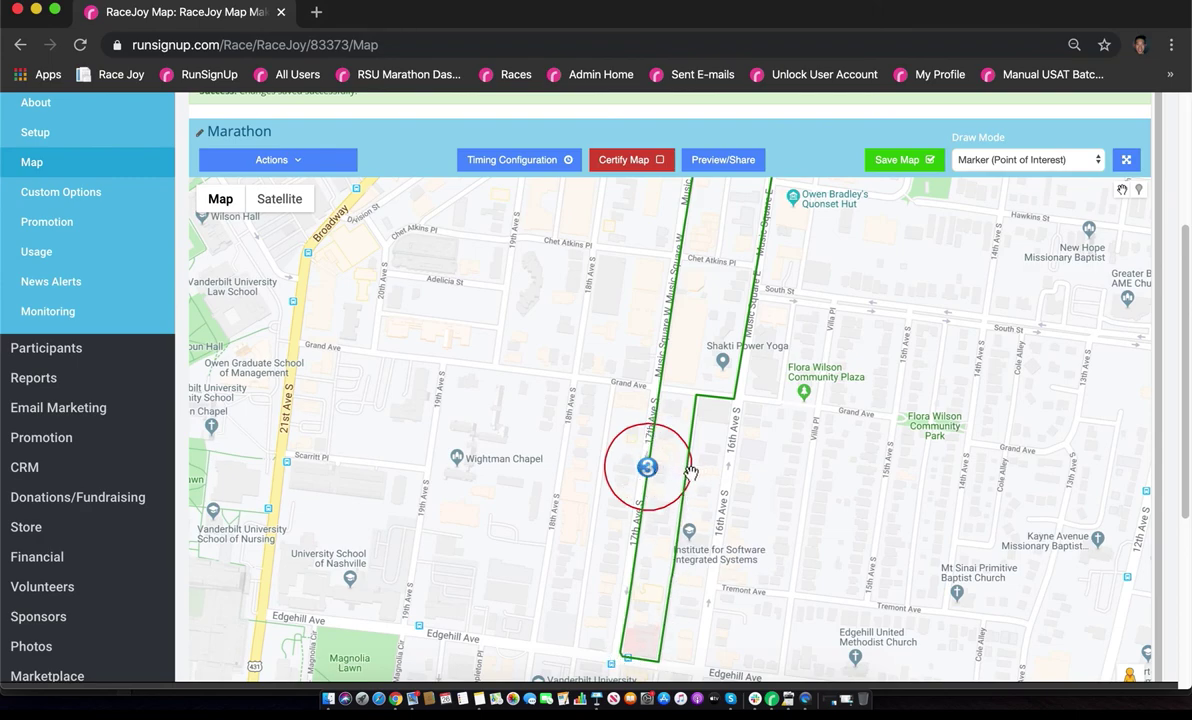
{"action": "scroll", "coordinate": [690, 470], "scroll_direction": "up", "scroll_amount": 1}
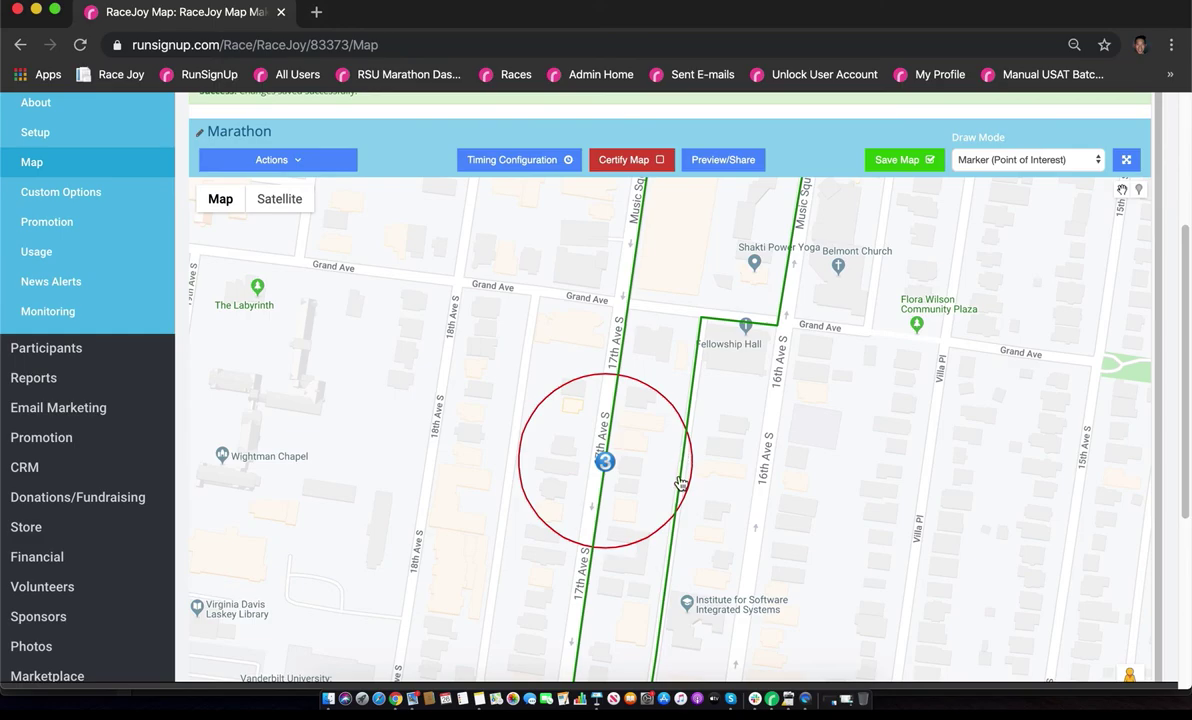
Step: Set the MILE-3 point radius to 25 m in the timing configuration and save it
{"action": "left_click", "coordinate": [472, 162]}
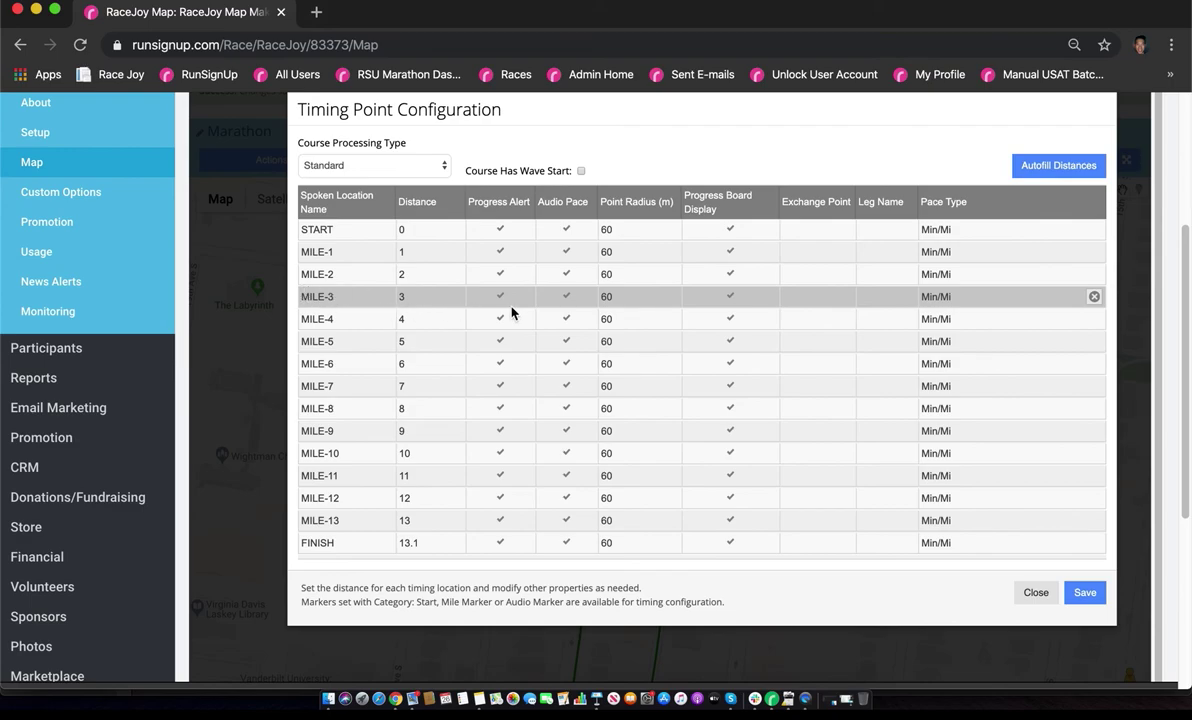
{"action": "left_click", "coordinate": [608, 297]}
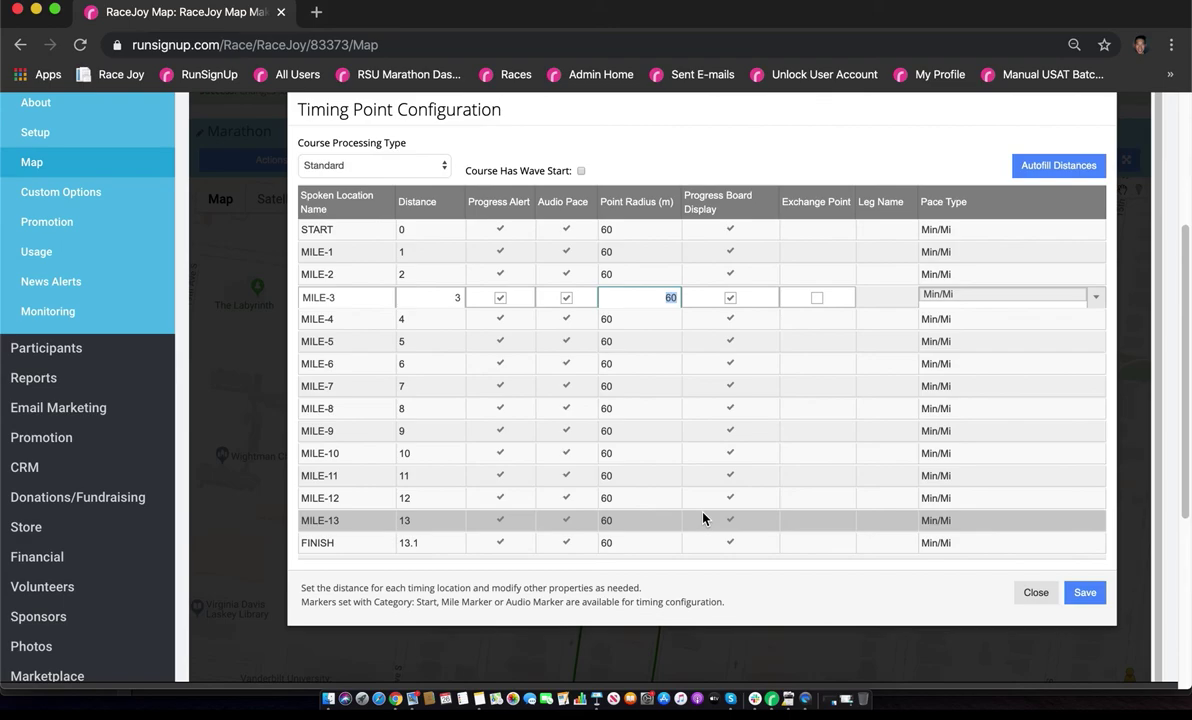
{"action": "type", "text": "25"}
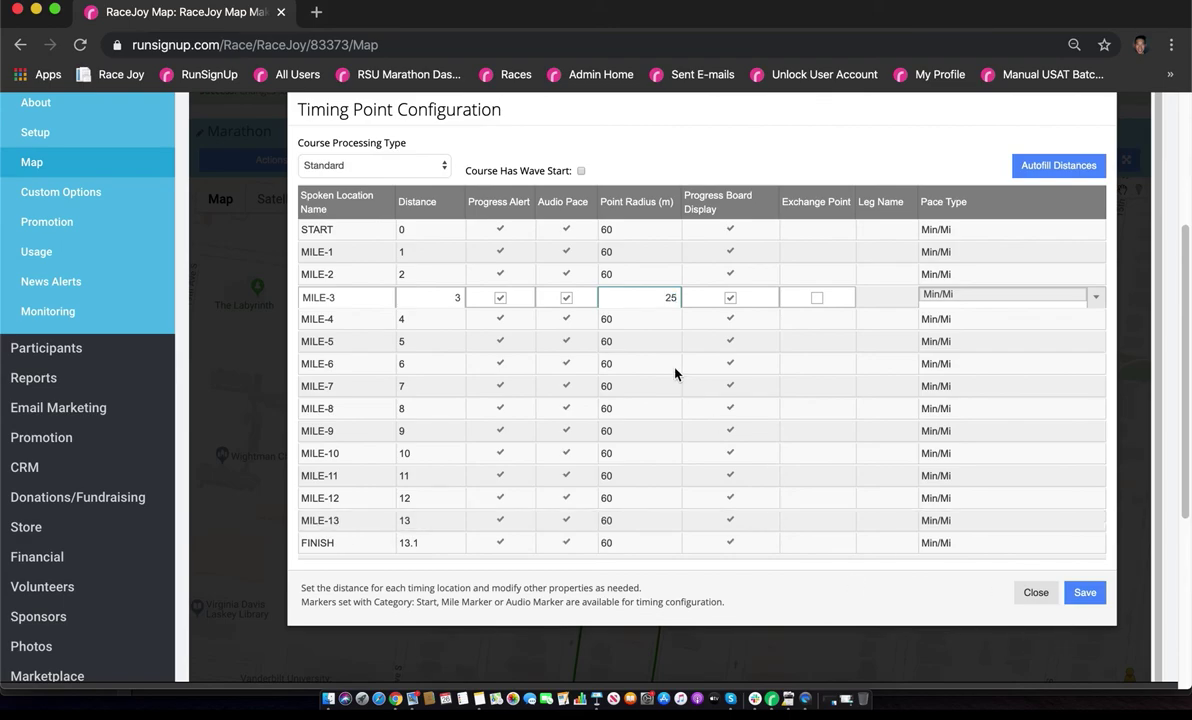
{"action": "left_click", "coordinate": [1085, 592]}
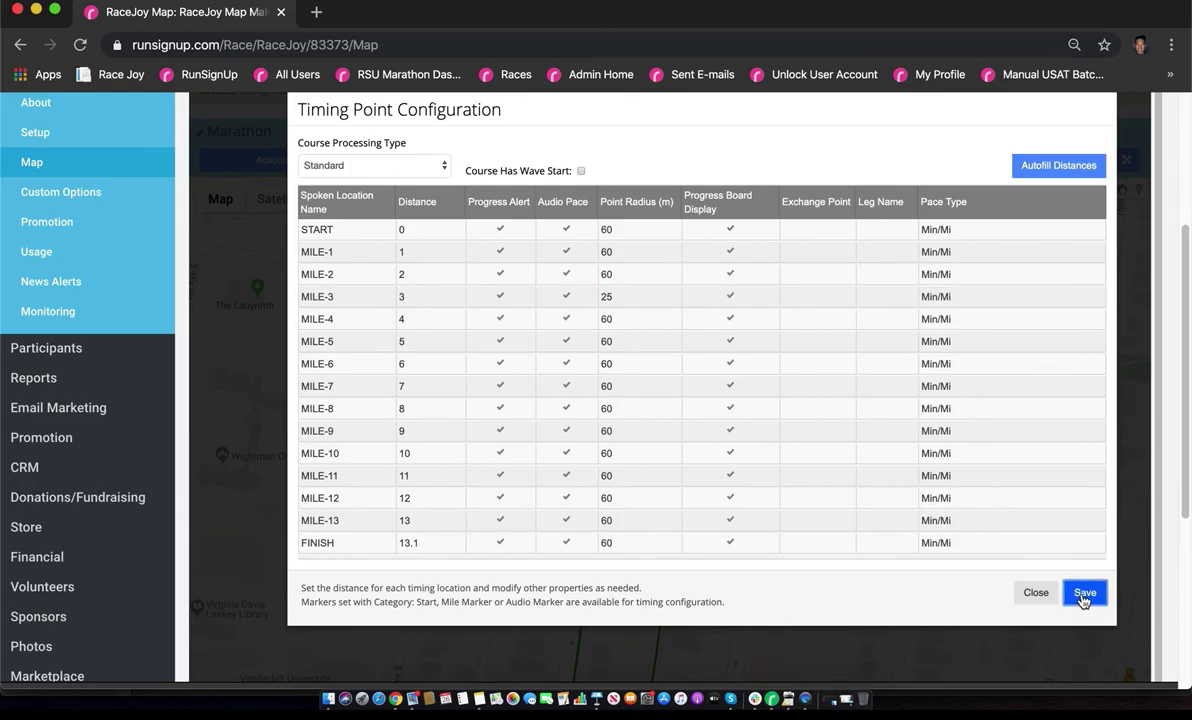
{"action": "left_click", "coordinate": [1044, 633]}
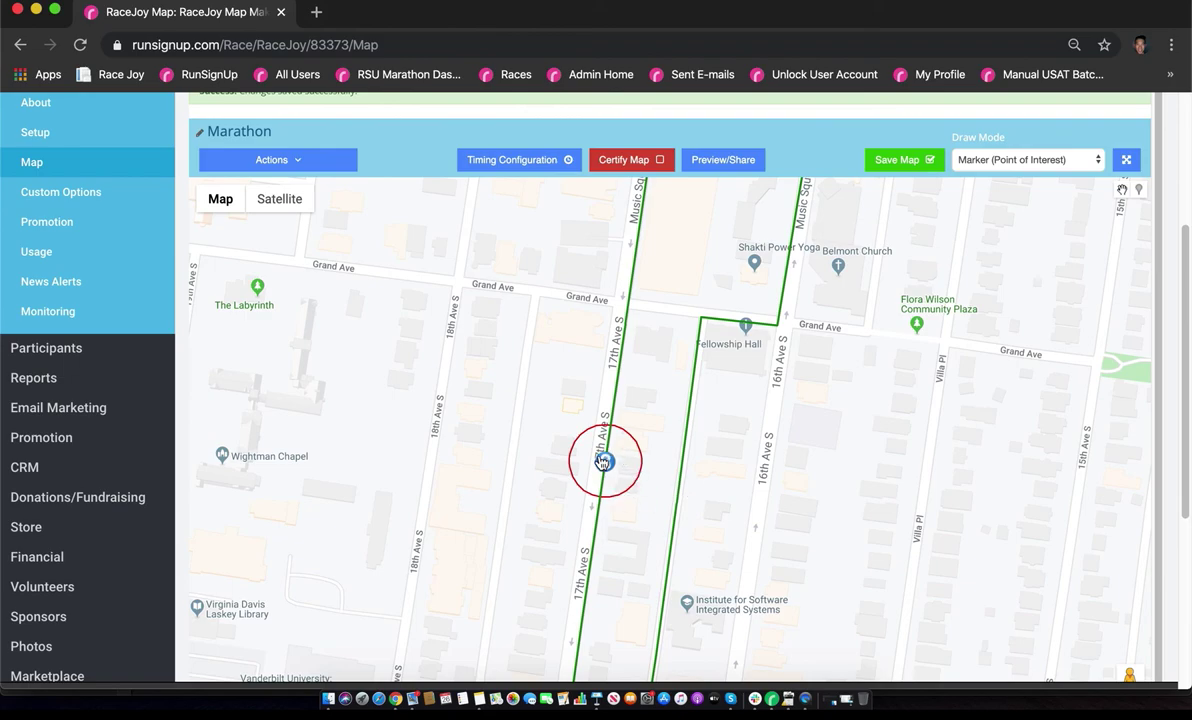
Step: Check the mile 3 marker's radius against the neighbouring course leg, and turn off the marker radius display
{"action": "scroll", "coordinate": [693, 478], "scroll_direction": "down", "scroll_amount": 1}
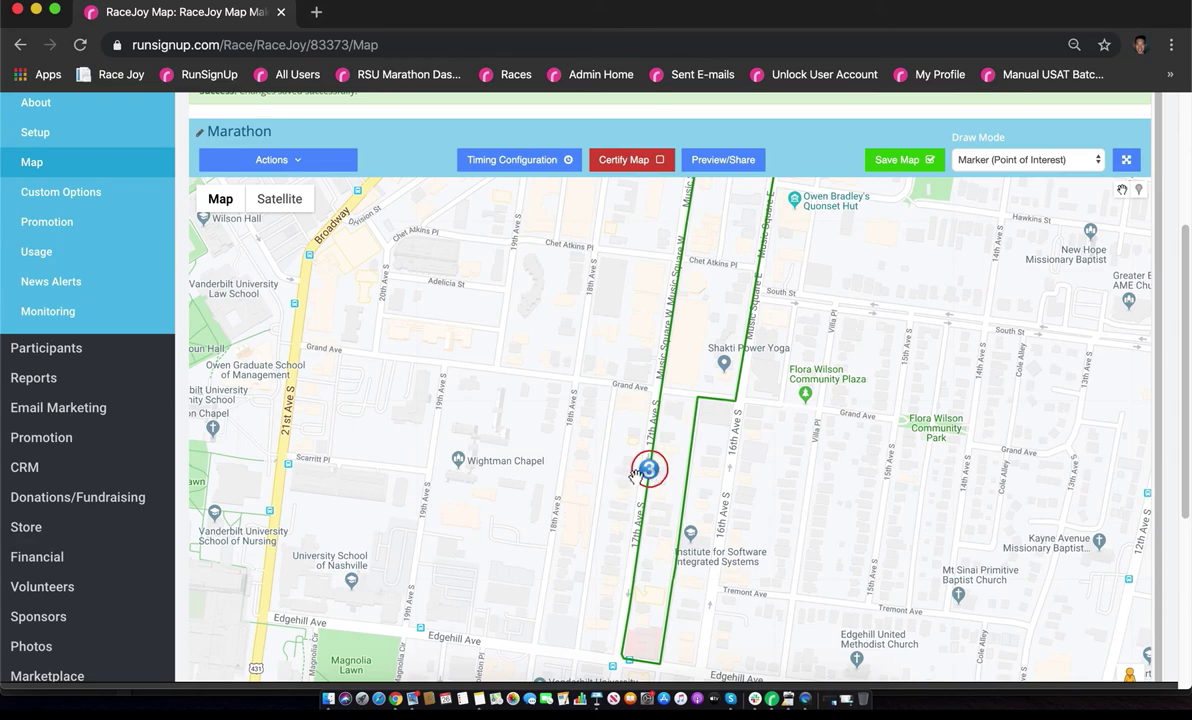
{"action": "scroll", "coordinate": [775, 472], "scroll_direction": "down", "scroll_amount": 2}
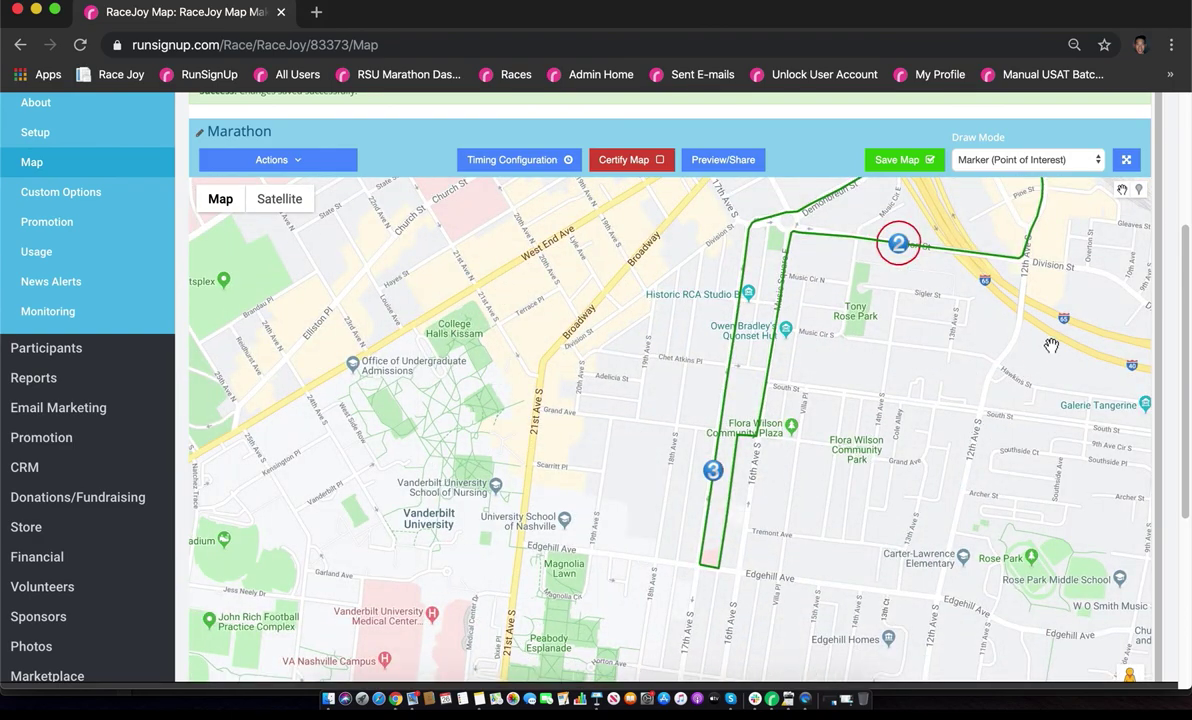
{"action": "left_click_drag", "start_coordinate": [979, 320], "coordinate": [860, 400]}
{"action": "scroll", "coordinate": [946, 417], "scroll_direction": "down", "scroll_amount": 5}
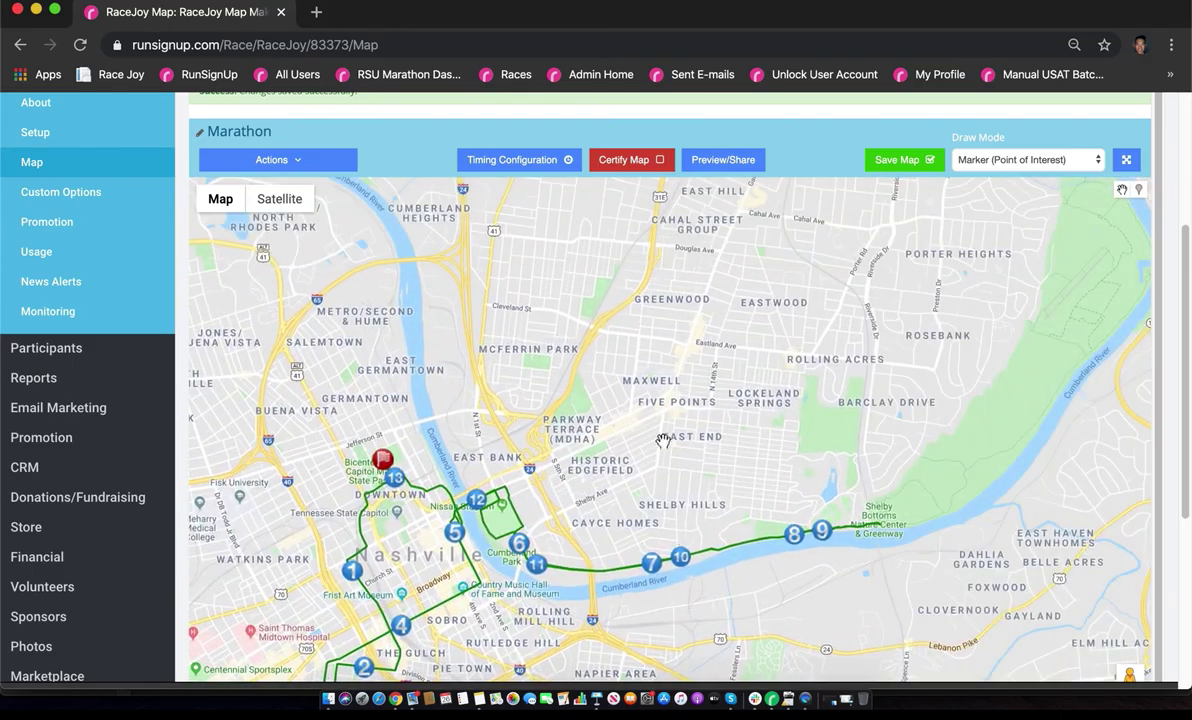
{"action": "left_click", "coordinate": [313, 160]}
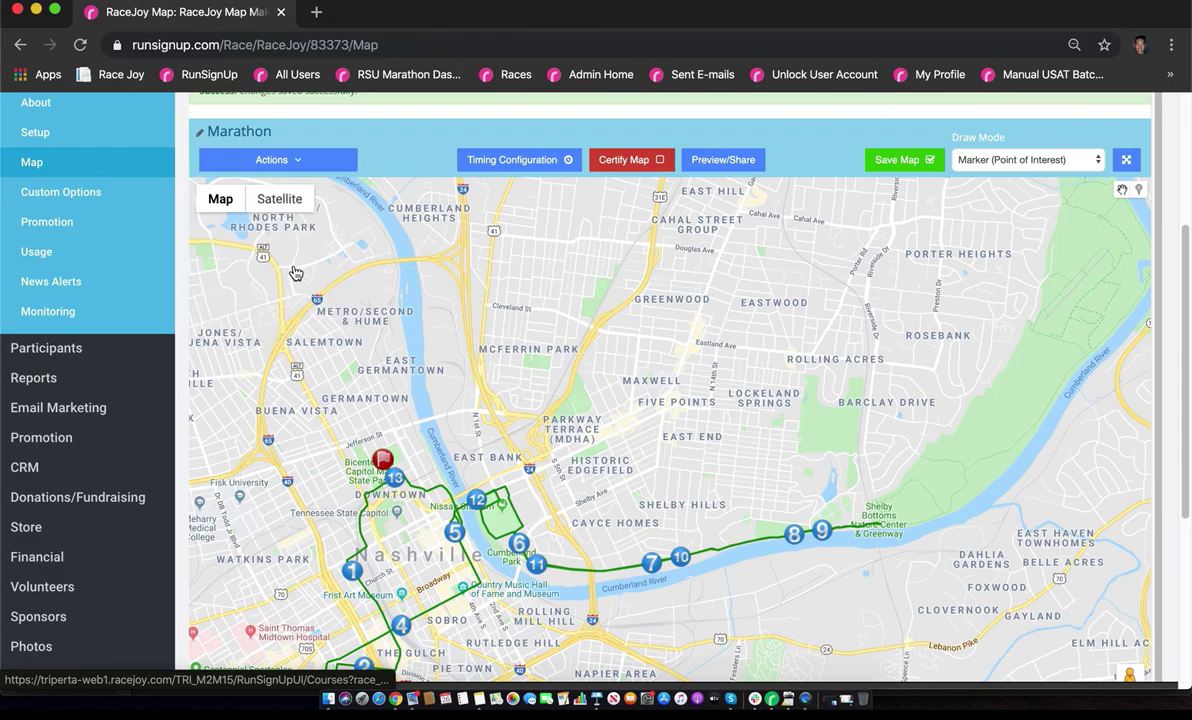
{"action": "scroll", "coordinate": [798, 550], "scroll_direction": "up", "scroll_amount": 2}
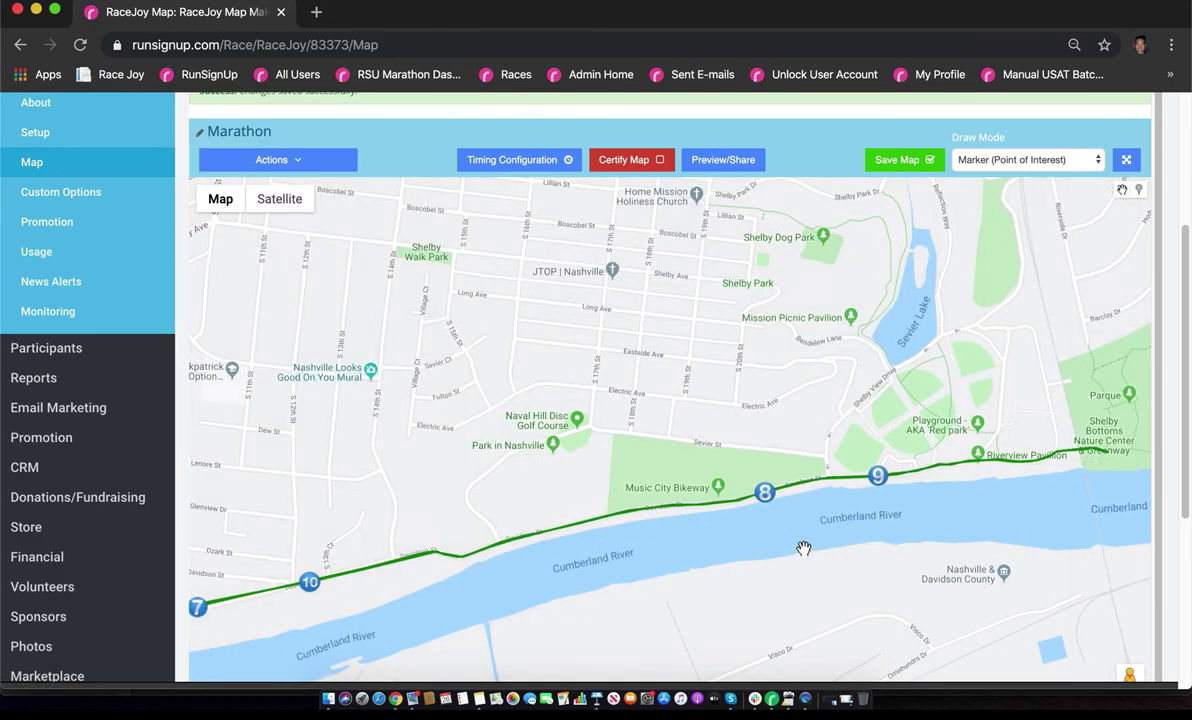
Step: Calculate the course distances at the MILE-9 marker, and close its marker details without changes
{"action": "scroll", "coordinate": [800, 550], "scroll_direction": "down", "scroll_amount": 2}
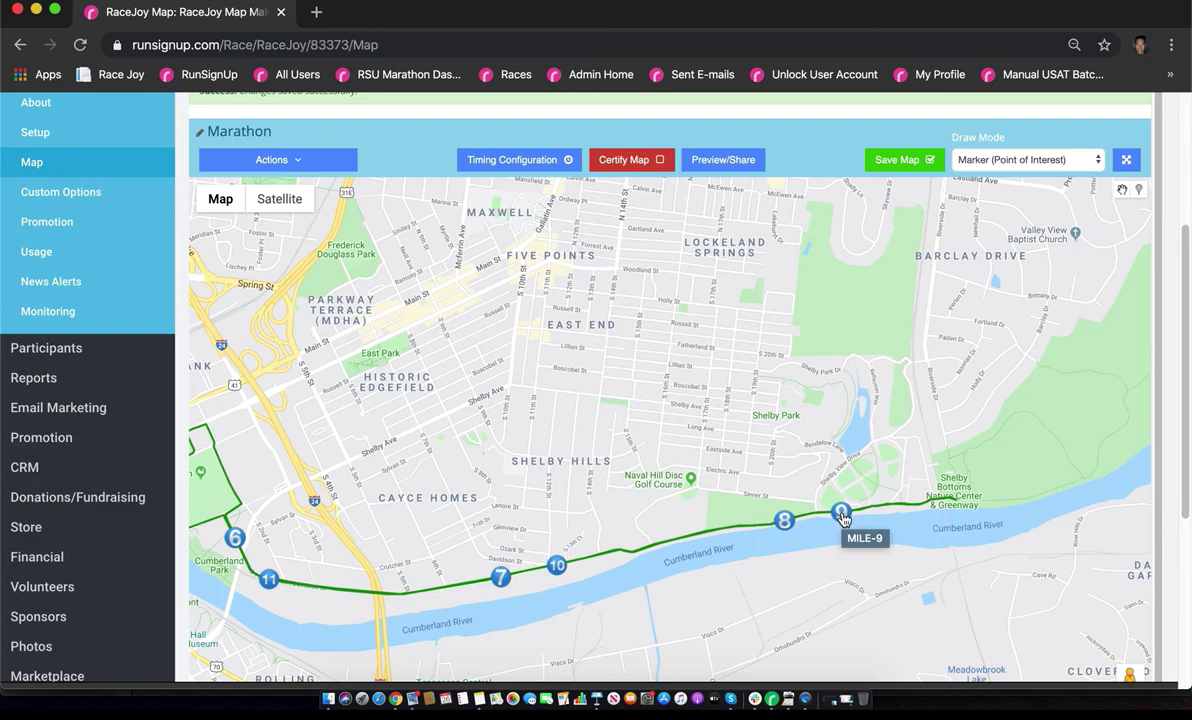
{"action": "left_click", "coordinate": [844, 516]}
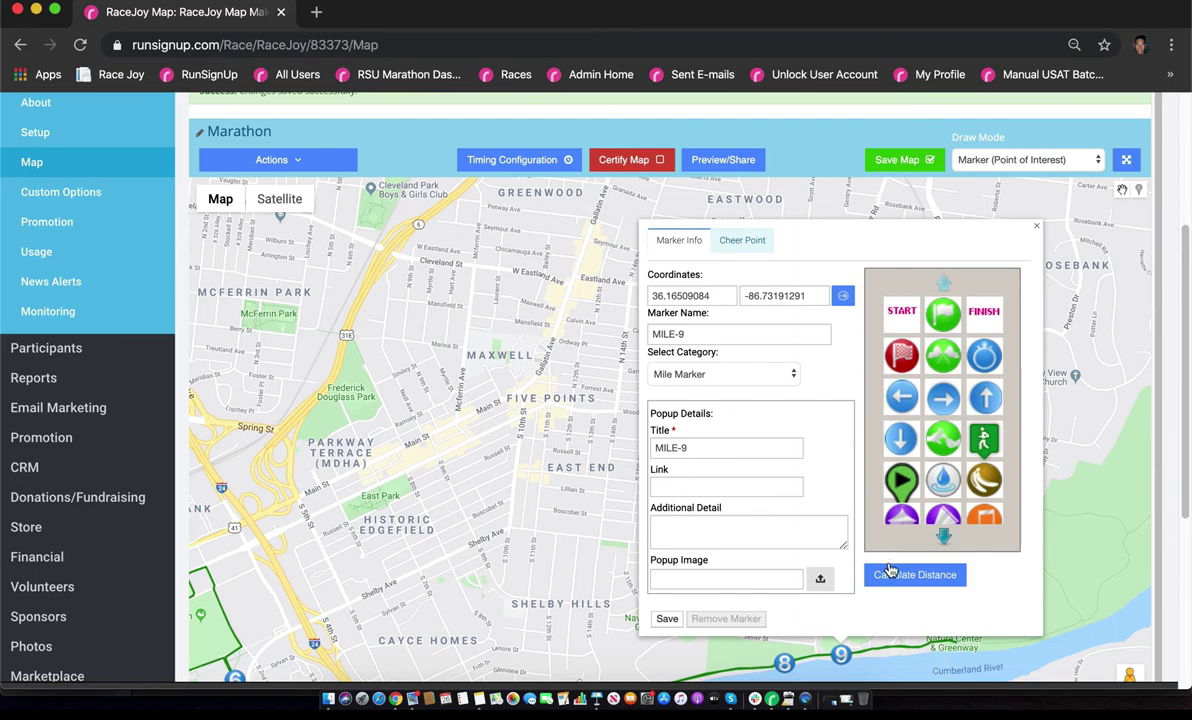
{"action": "left_click", "coordinate": [889, 572]}
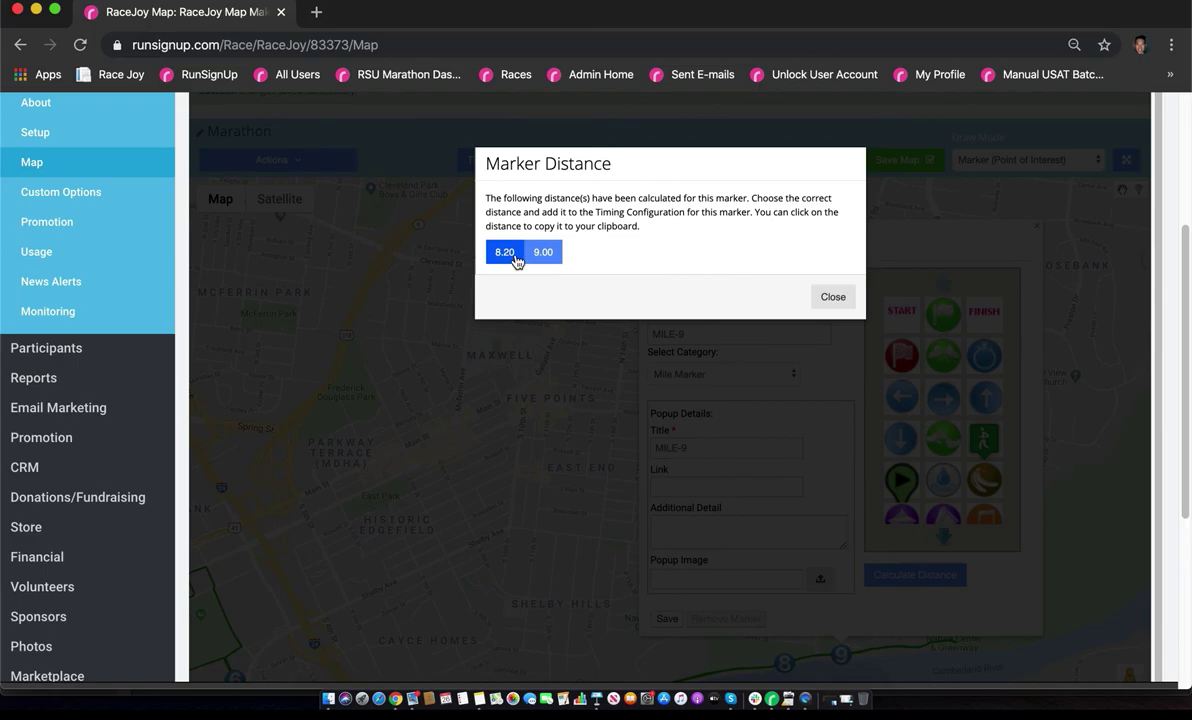
{"action": "left_click", "coordinate": [833, 297]}
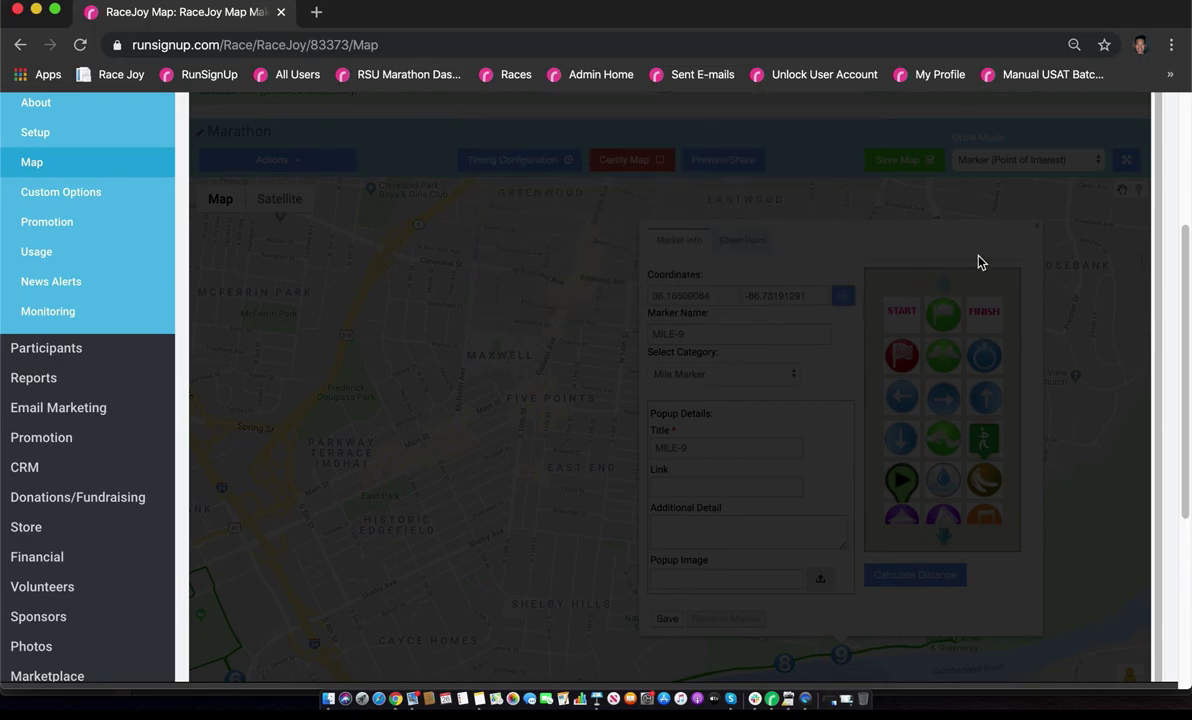
{"action": "left_click", "coordinate": [1040, 226]}
Step: Place a new point-of-interest marker on the course along Shelby Park Greenway, between Riverview Pavillion and the eastern turnaround
{"action": "left_click_drag", "start_coordinate": [856, 474], "coordinate": [850, 334]}
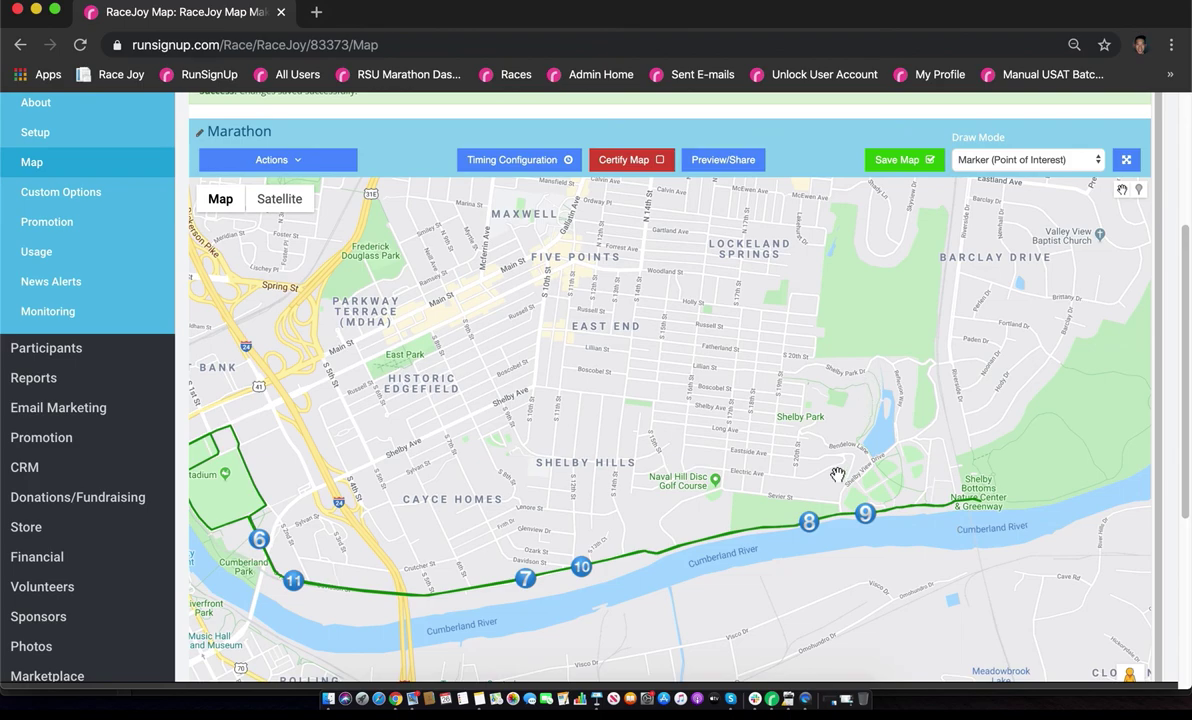
{"action": "scroll", "coordinate": [787, 579], "scroll_direction": "up", "scroll_amount": 2}
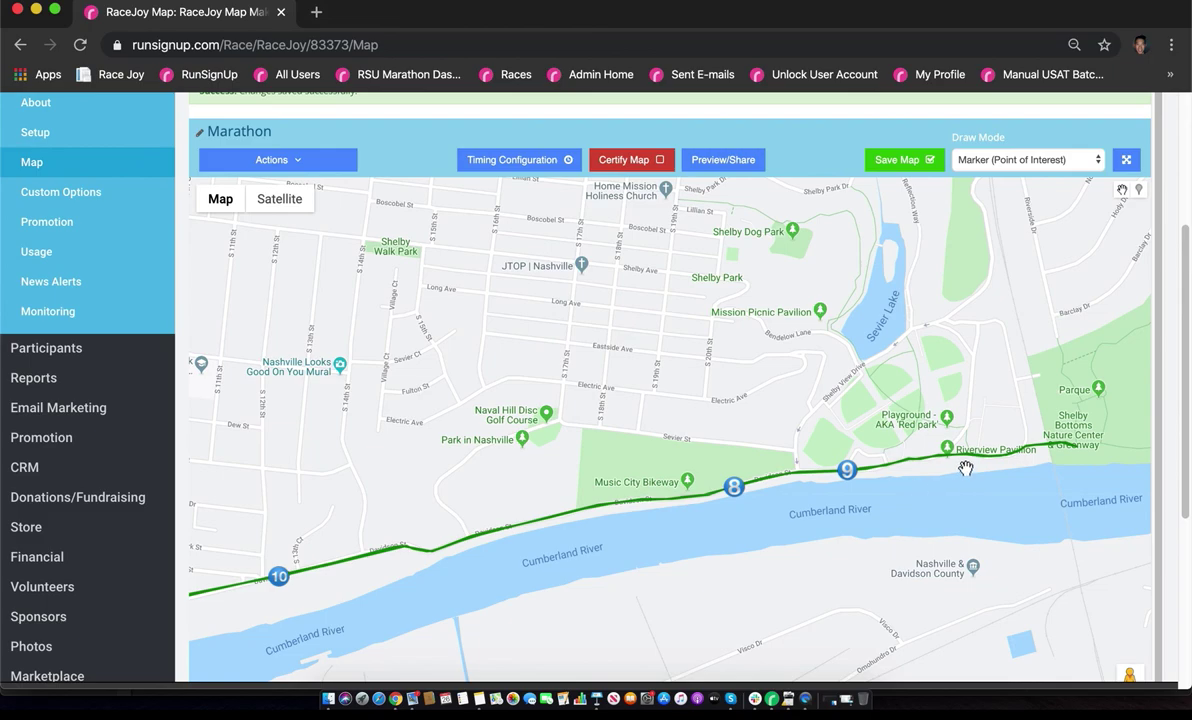
{"action": "left_click", "coordinate": [1139, 190]}
{"action": "scroll", "coordinate": [944, 476], "scroll_direction": "up", "scroll_amount": 2}
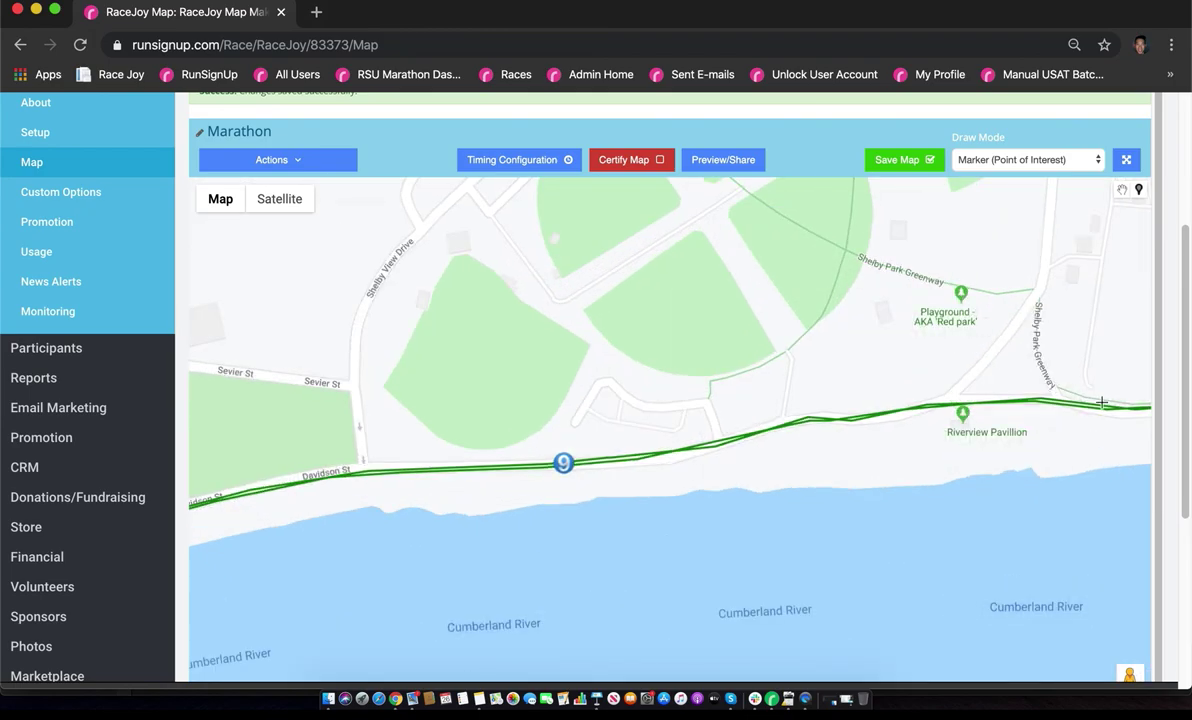
{"action": "left_click_drag", "start_coordinate": [1037, 243], "coordinate": [834, 264]}
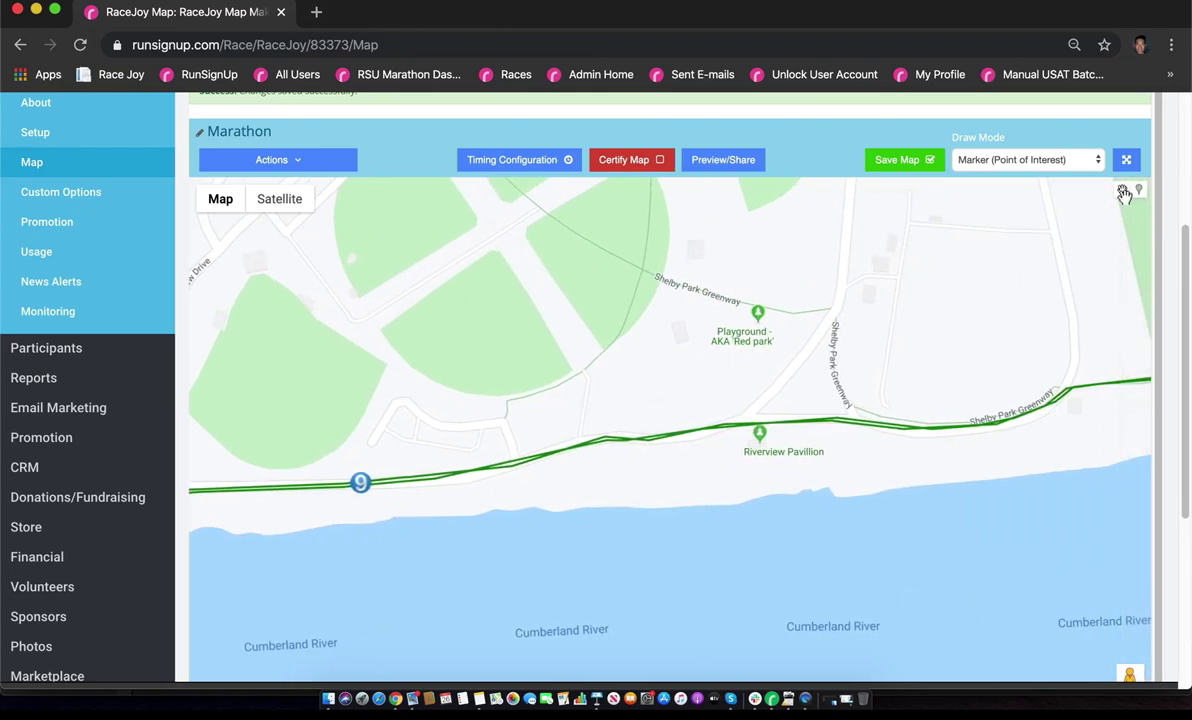
{"action": "left_click", "coordinate": [1139, 190]}
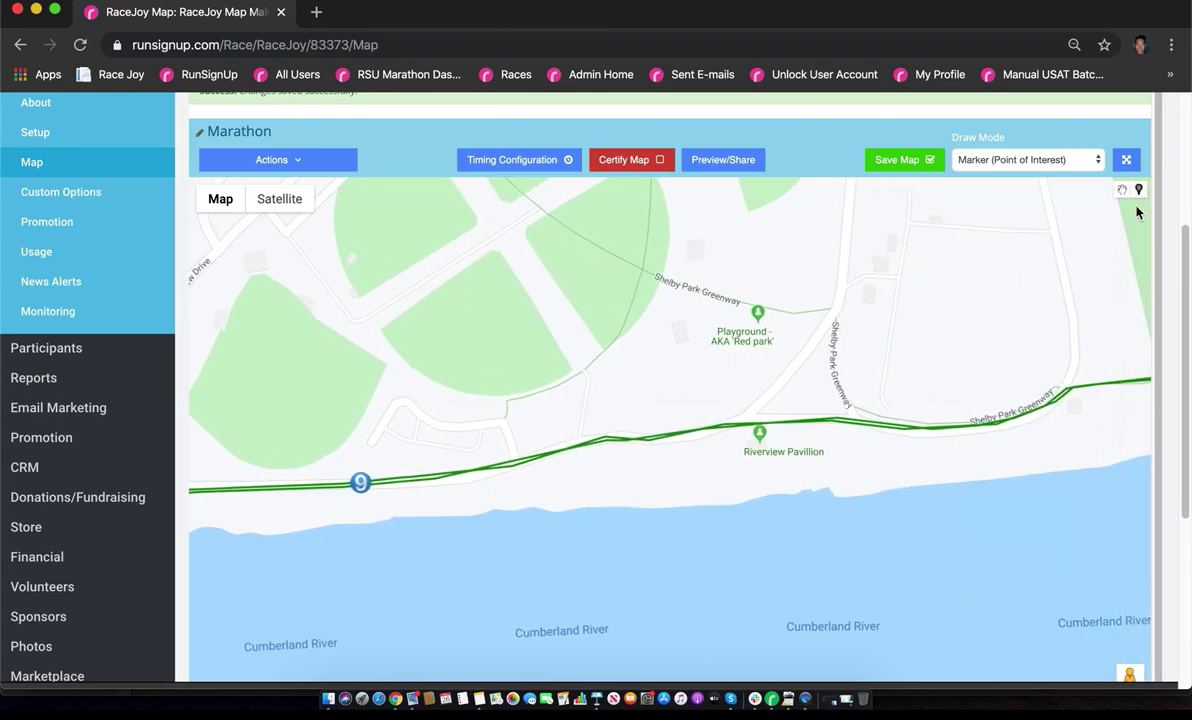
{"action": "left_click", "coordinate": [1052, 400]}
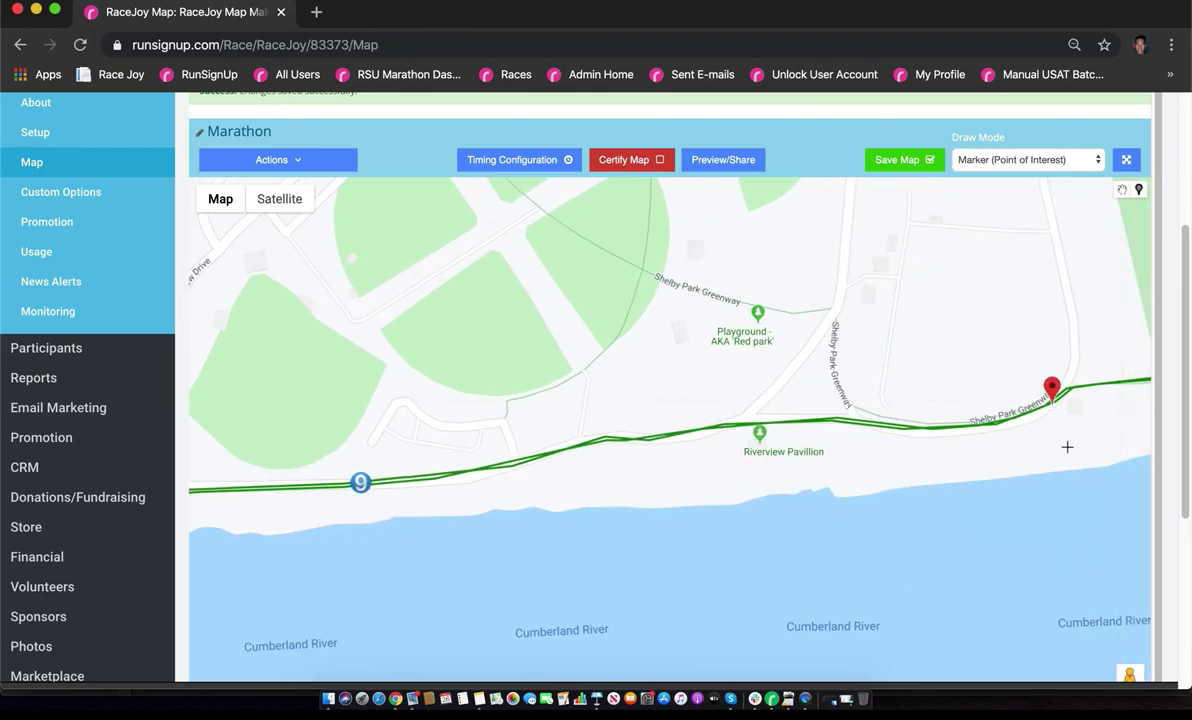
{"action": "left_click", "coordinate": [1123, 190]}
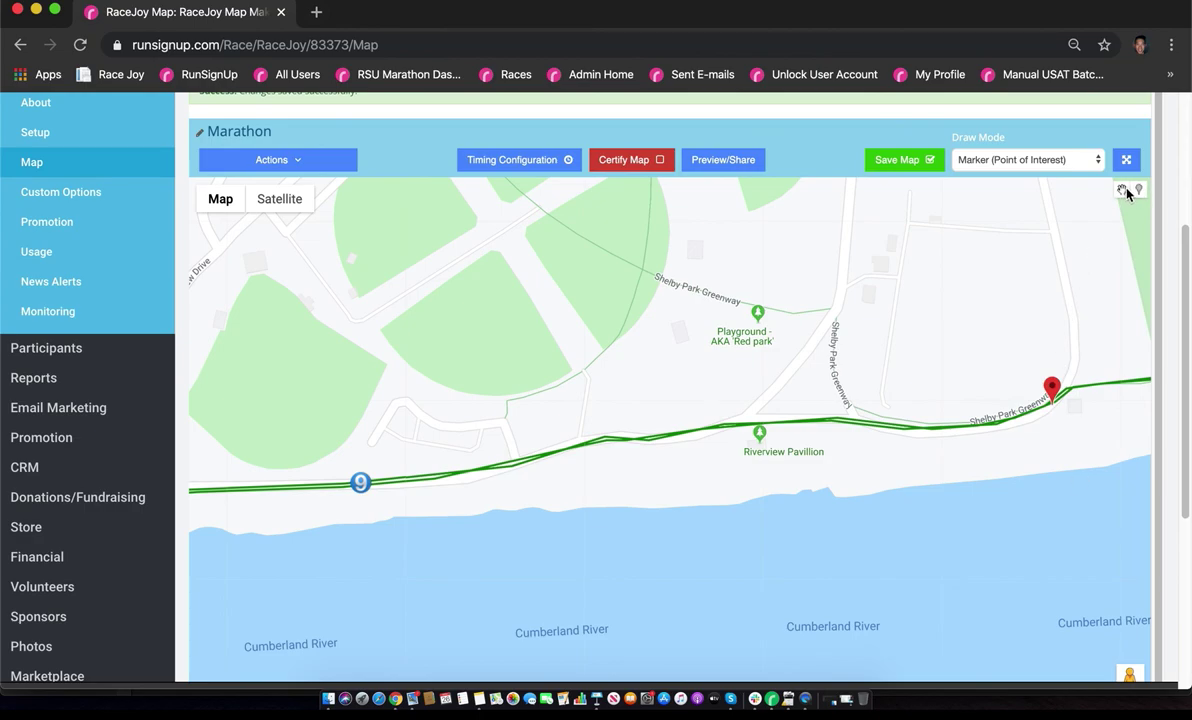
Step: Name and title the new marker MILE-8.5, assign it the Mile Marker category, and give it the blue stopwatch icon
{"action": "left_click", "coordinate": [1054, 390]}
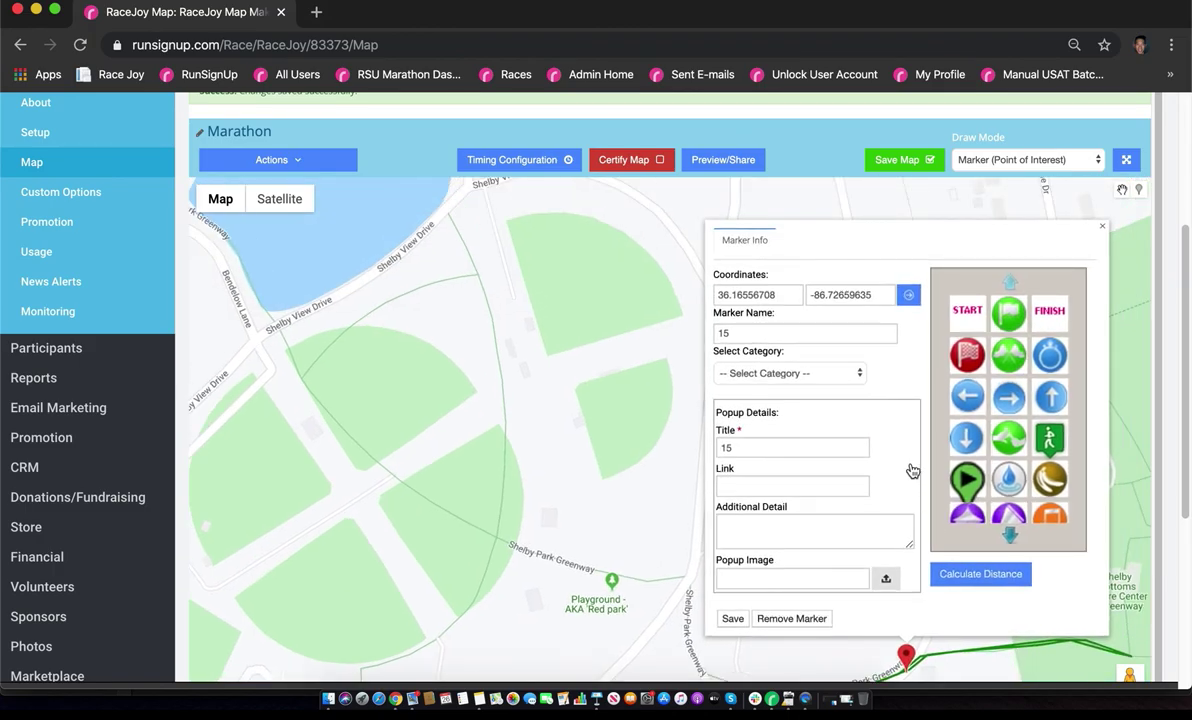
{"action": "double_click", "coordinate": [769, 331]}
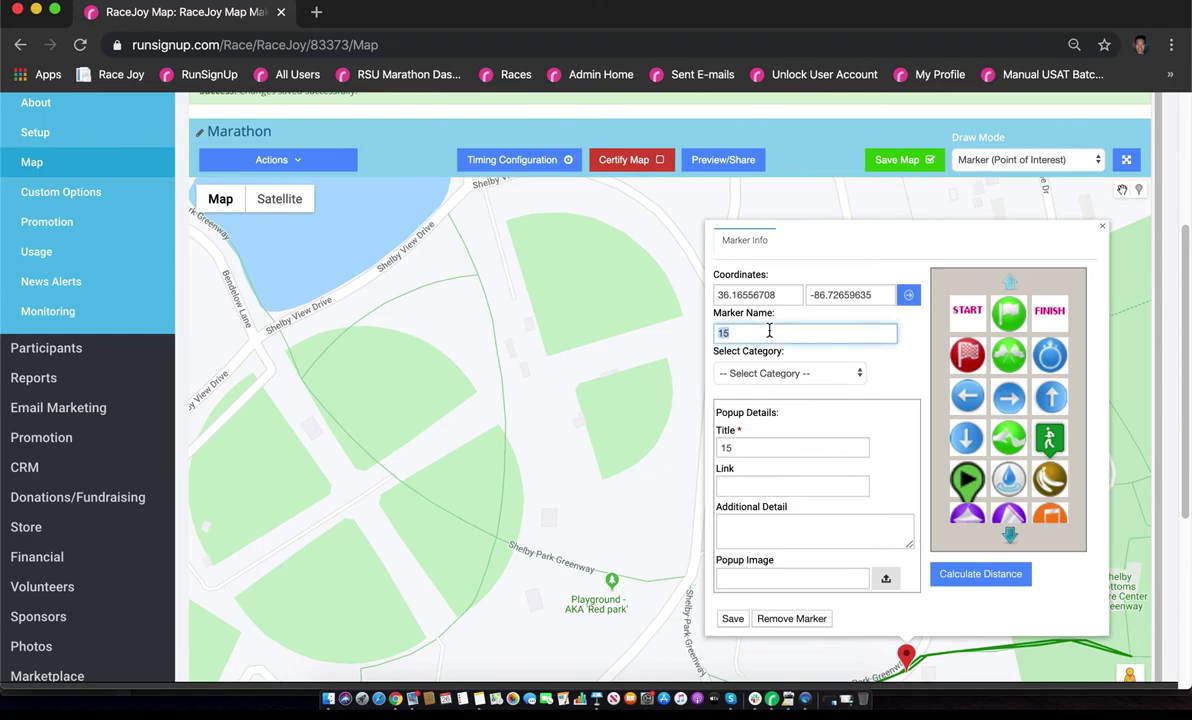
{"action": "type", "text": "MILE-8.5"}
{"action": "left_click", "coordinate": [798, 374]}
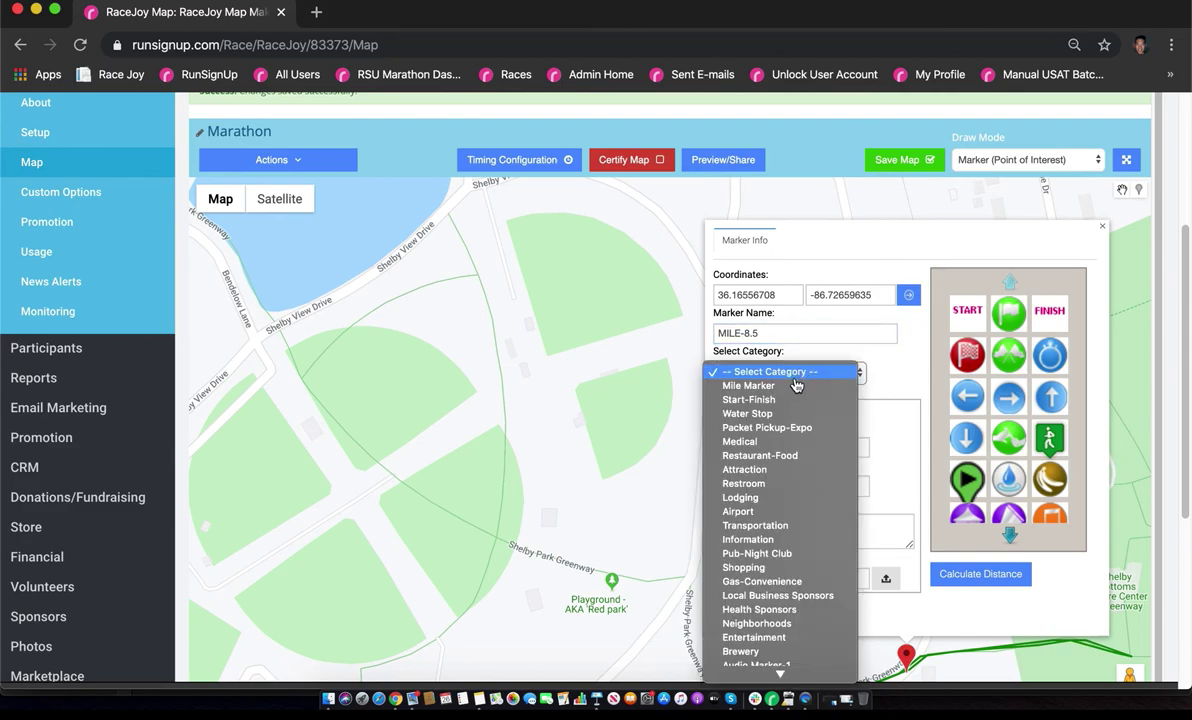
{"action": "left_click", "coordinate": [790, 386]}
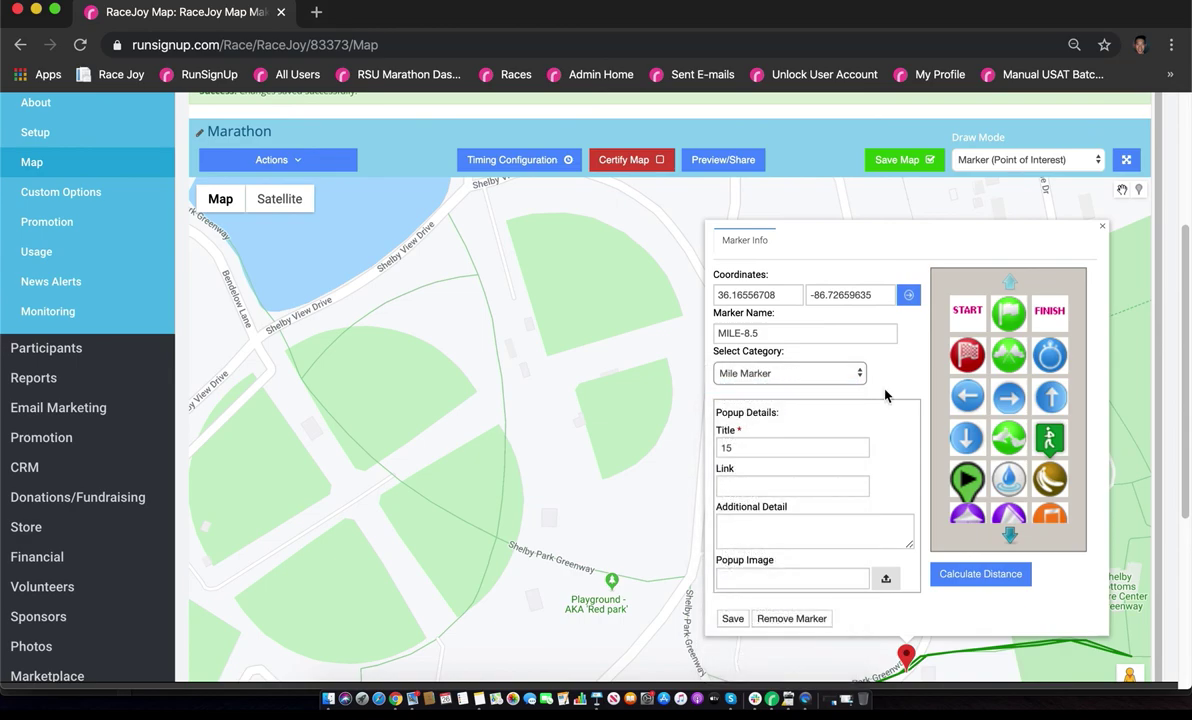
{"action": "left_click", "coordinate": [1045, 363]}
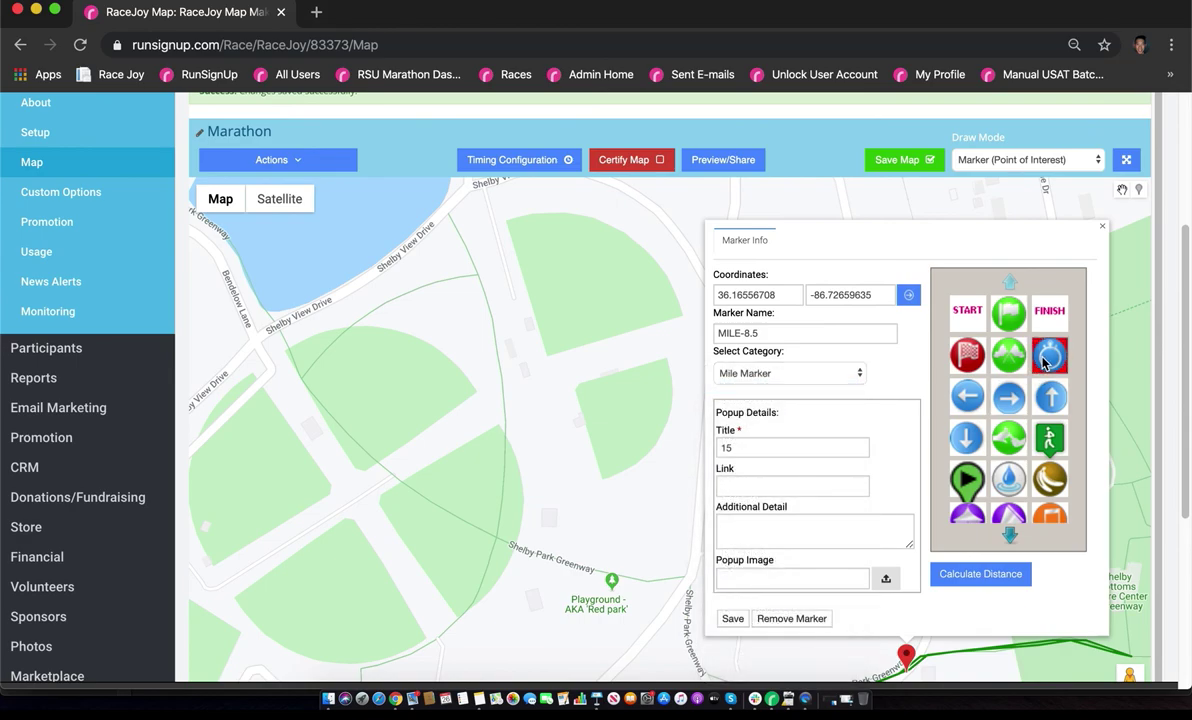
{"action": "double_click", "coordinate": [852, 443]}
{"action": "type", "text": "MIL"}
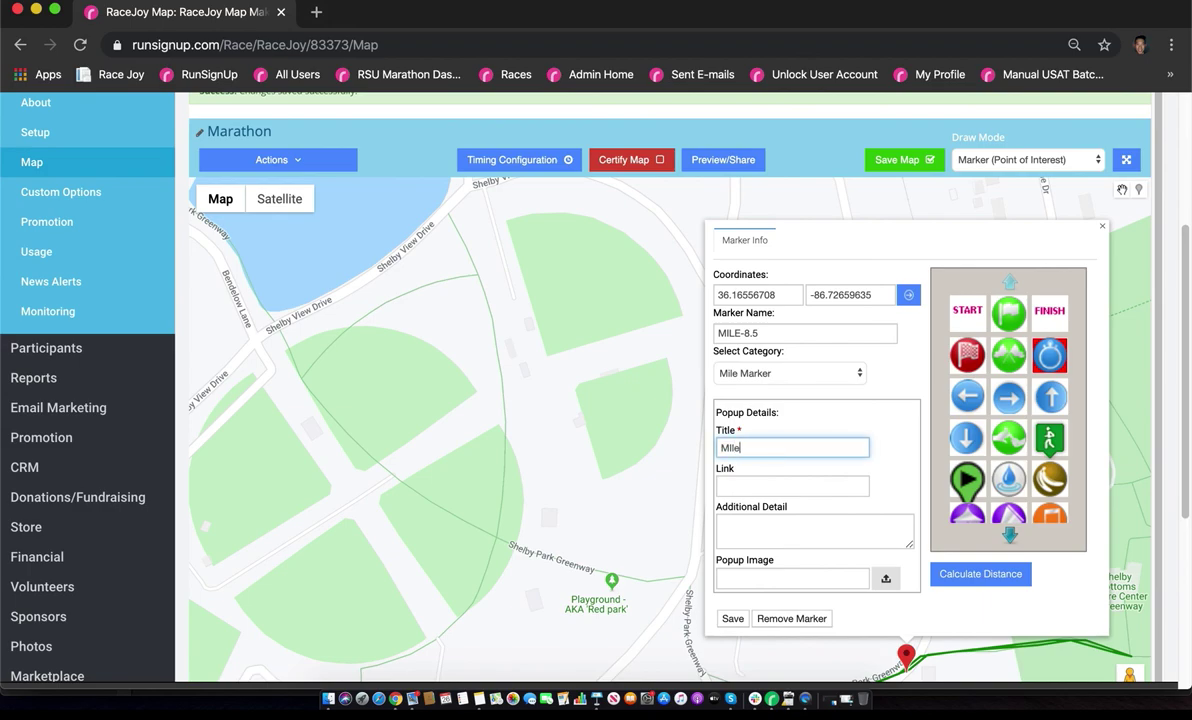
{"action": "type", "text": "E-8.5"}
Step: Calculate the MILE-8.5 marker's distance, copy the 8.50 value, and save the marker
{"action": "left_click", "coordinate": [975, 575]}
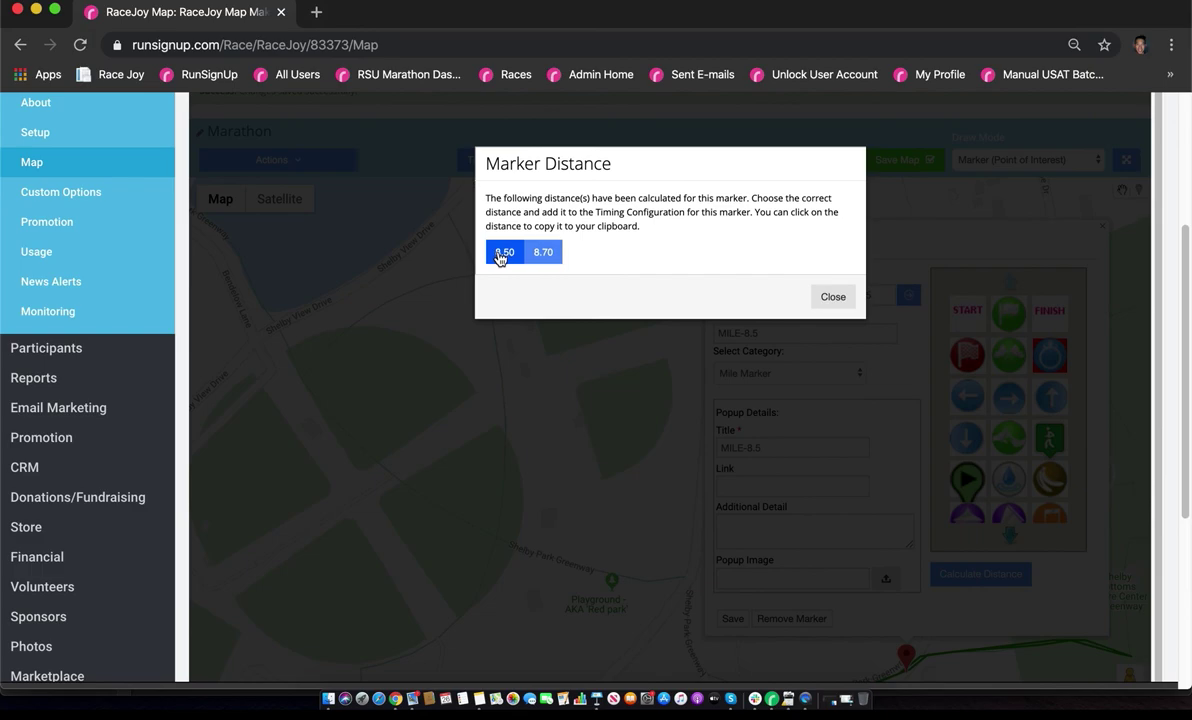
{"action": "left_click", "coordinate": [500, 256]}
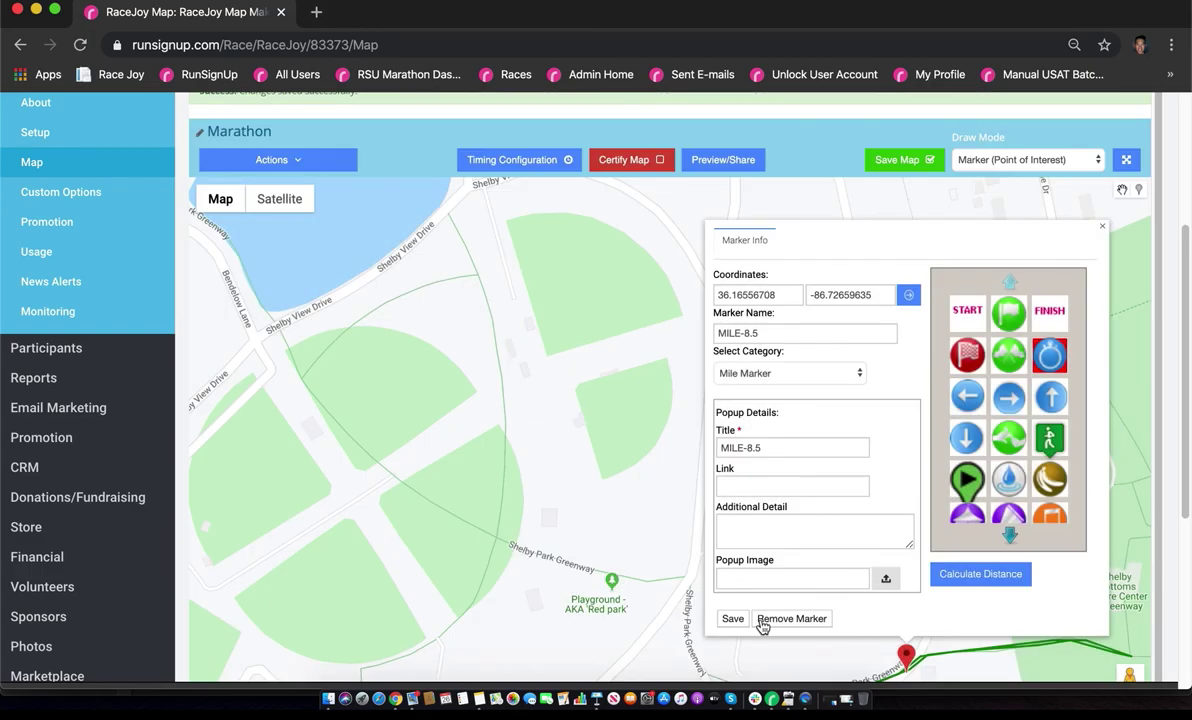
{"action": "left_click", "coordinate": [736, 619]}
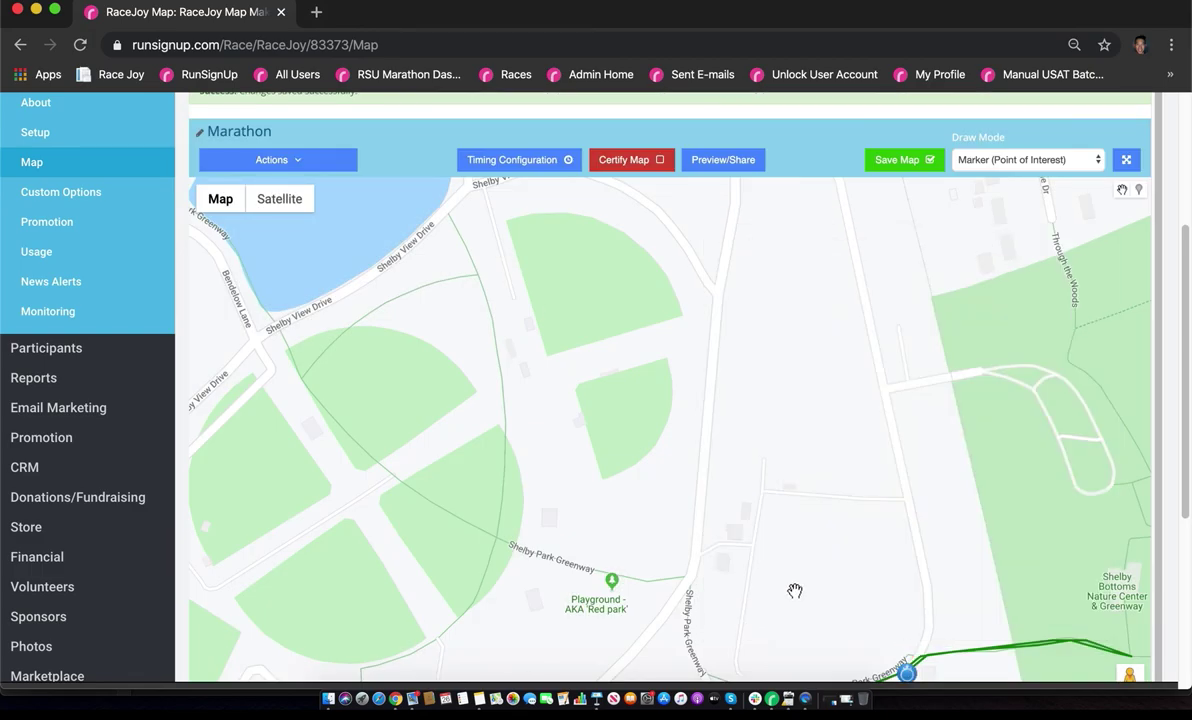
Step: In the timing configuration, set MILE-8.5's distance to 8.5, disable its progress alert and audio pace, and save
{"action": "left_click_drag", "start_coordinate": [798, 551], "coordinate": [880, 418]}
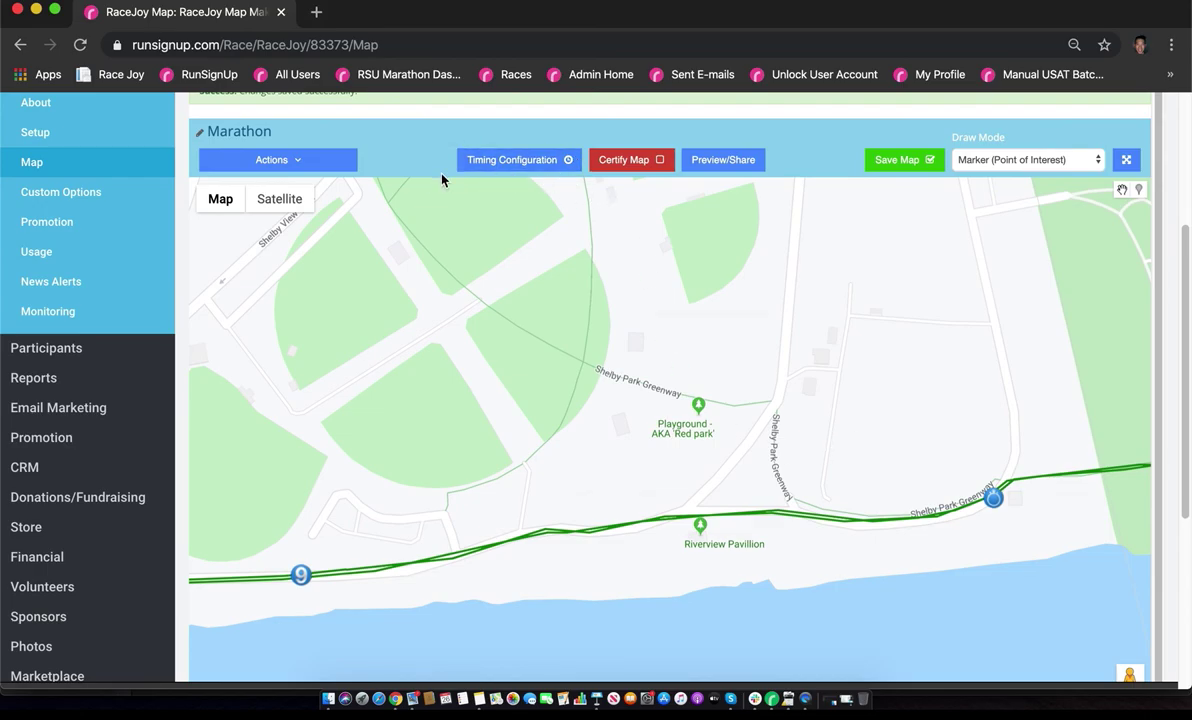
{"action": "left_click", "coordinate": [476, 161]}
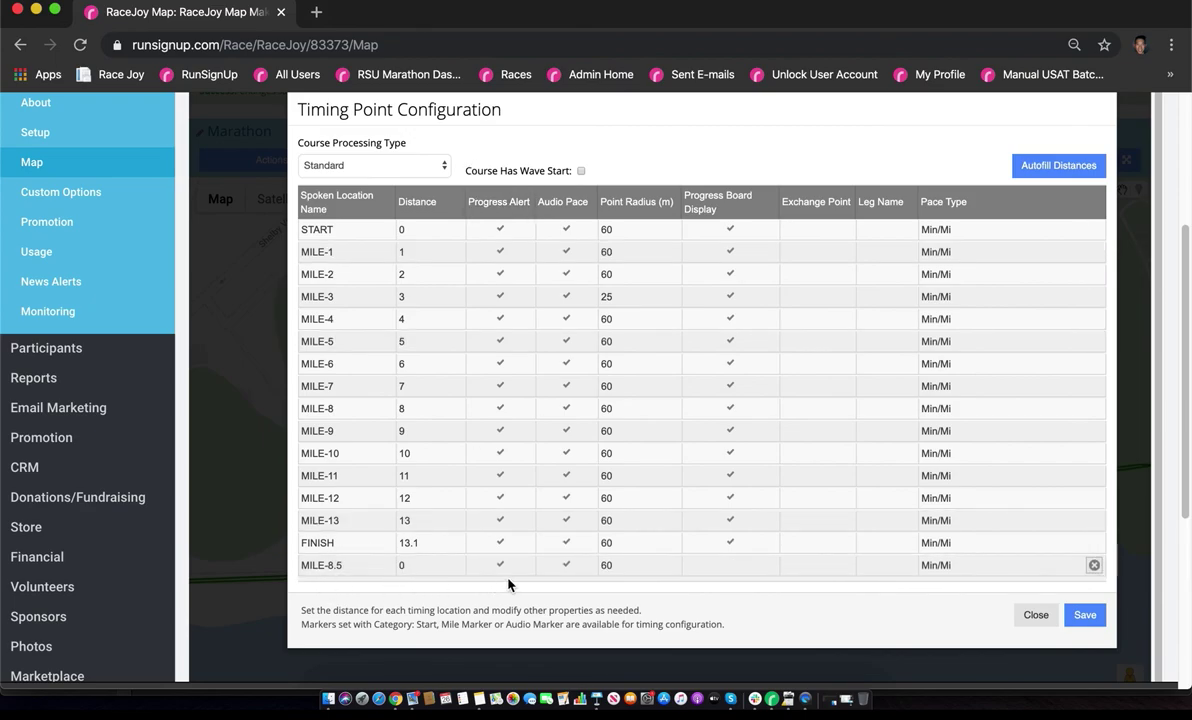
{"action": "left_click", "coordinate": [414, 566]}
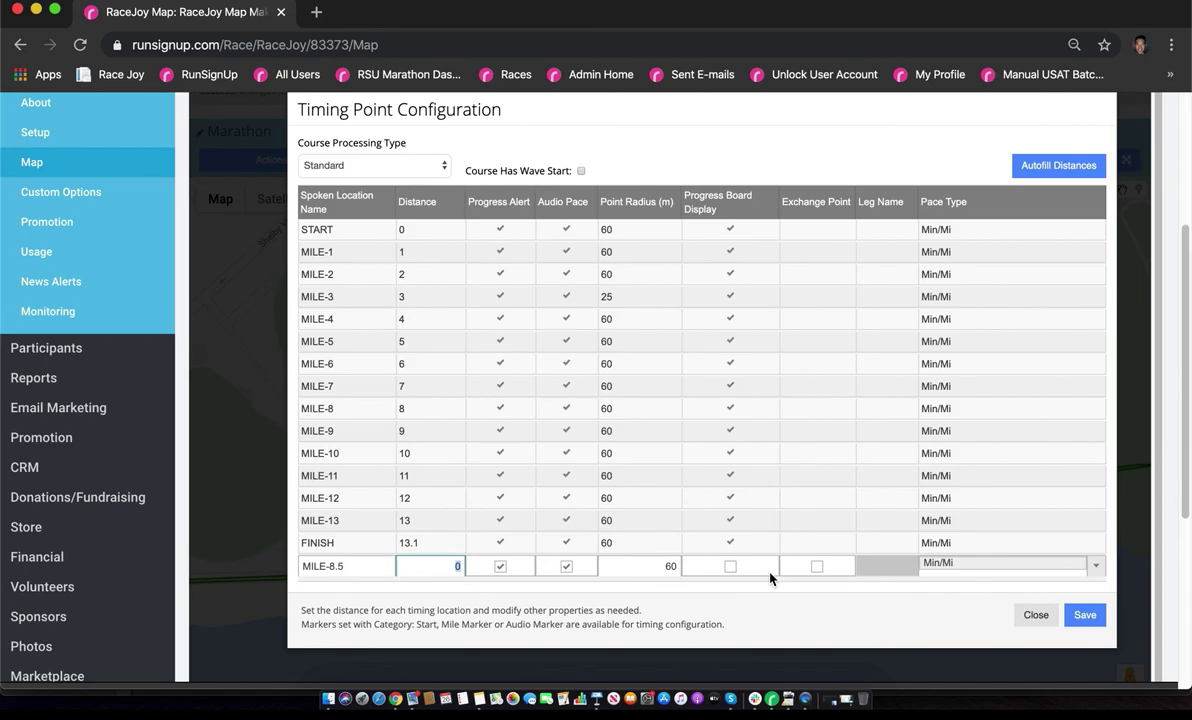
{"action": "type", "text": "8.5"}
{"action": "left_click", "coordinate": [500, 566]}
{"action": "left_click", "coordinate": [566, 567]}
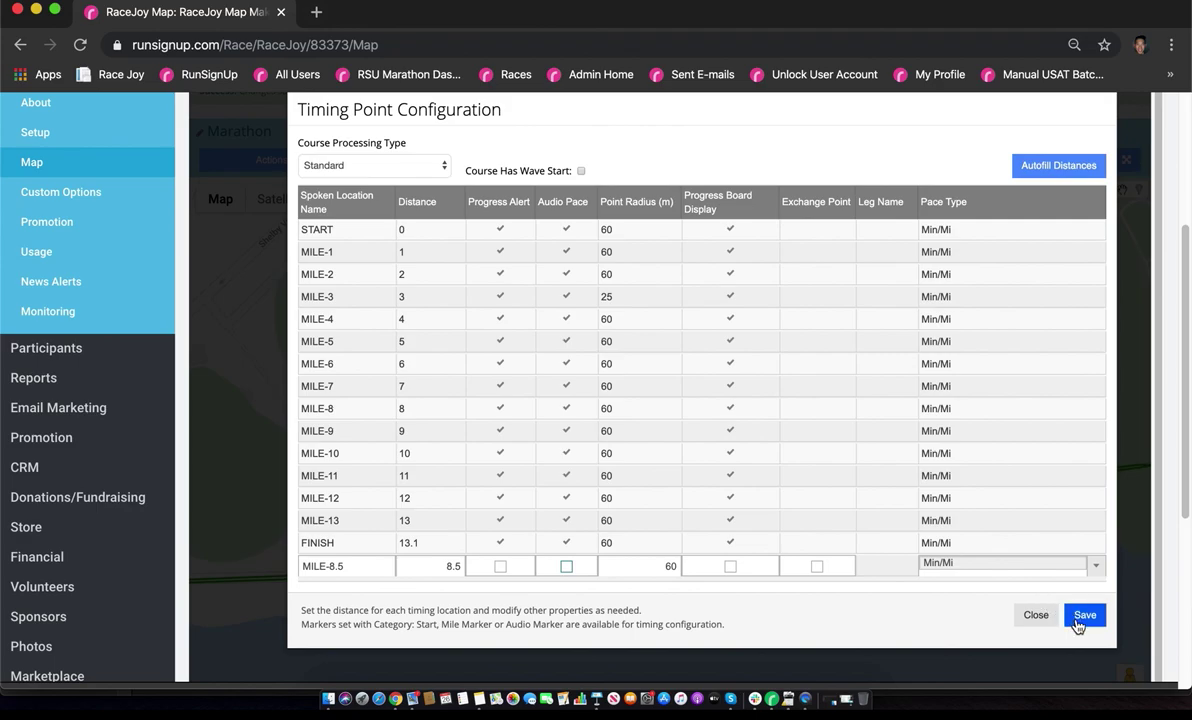
{"action": "left_click", "coordinate": [1082, 618]}
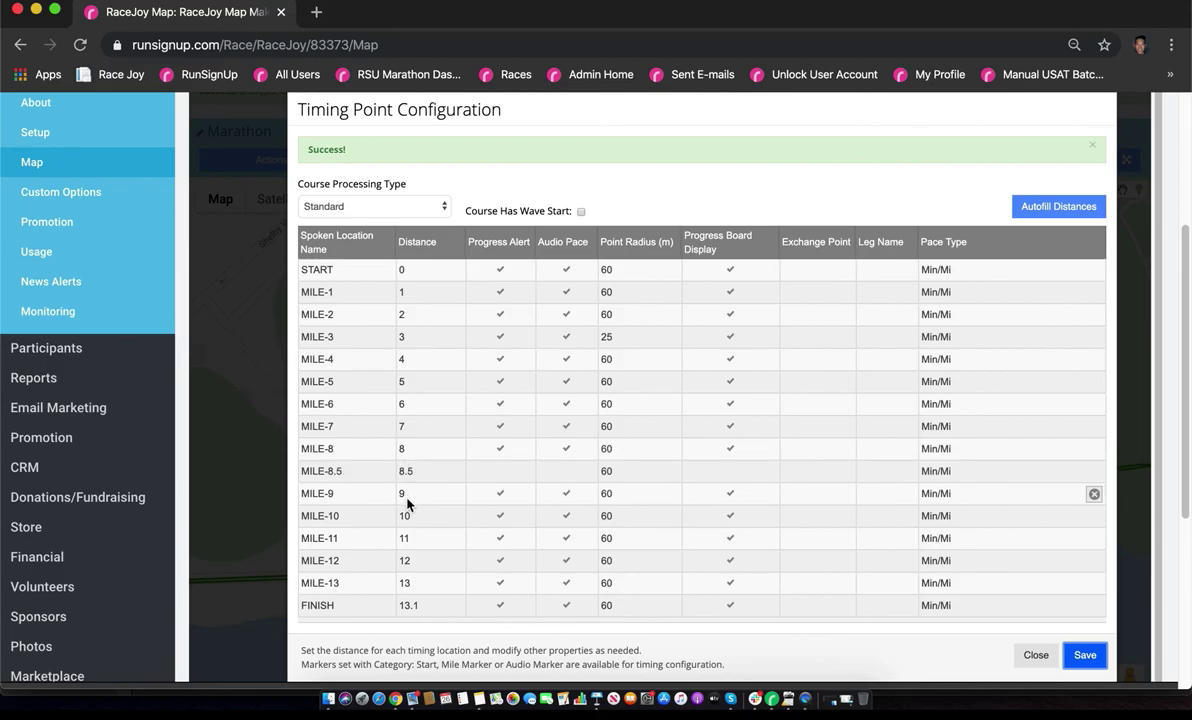
{"action": "left_click", "coordinate": [1036, 655]}
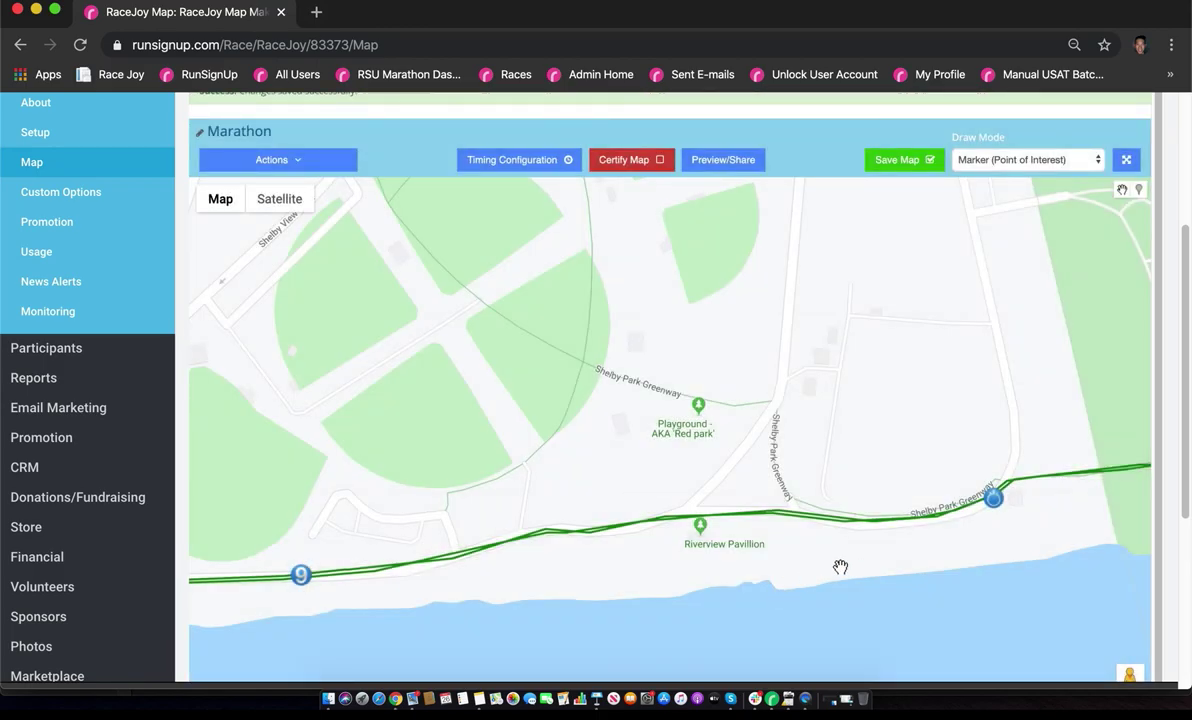
Step: Certify the Marathon map, confirming that the course path is accurate and the timing point configuration is complete
{"action": "scroll", "coordinate": [835, 567], "scroll_direction": "down", "scroll_amount": 3}
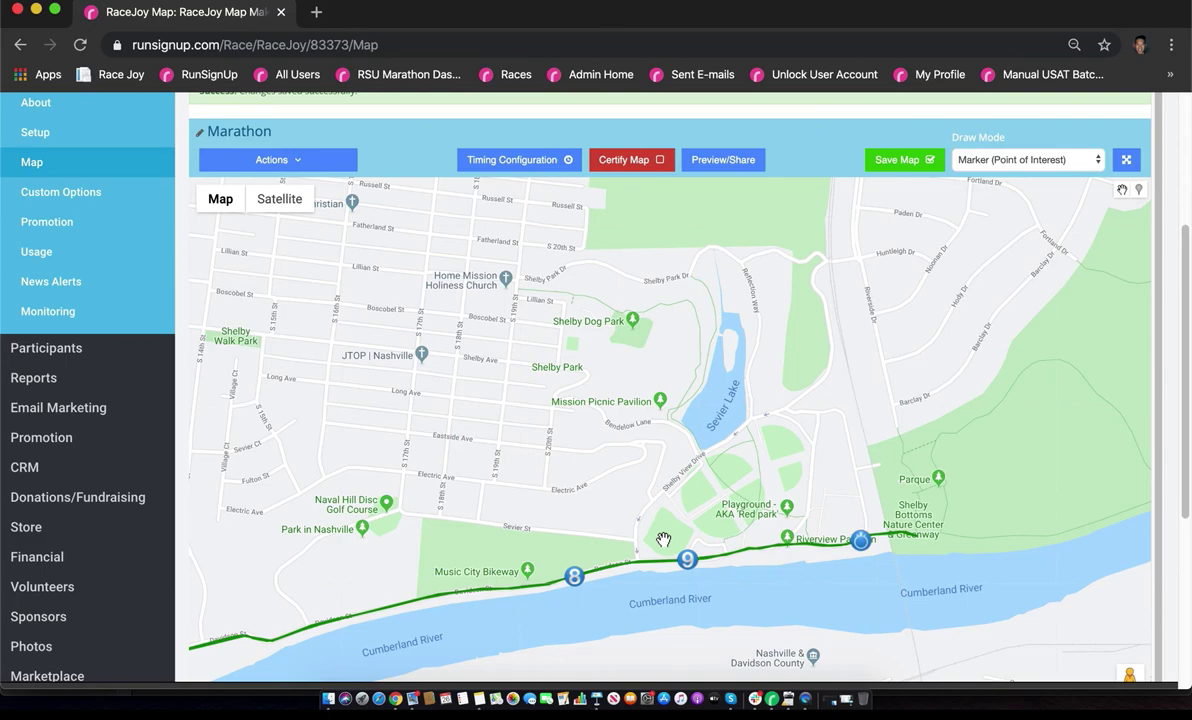
{"action": "left_click", "coordinate": [641, 172]}
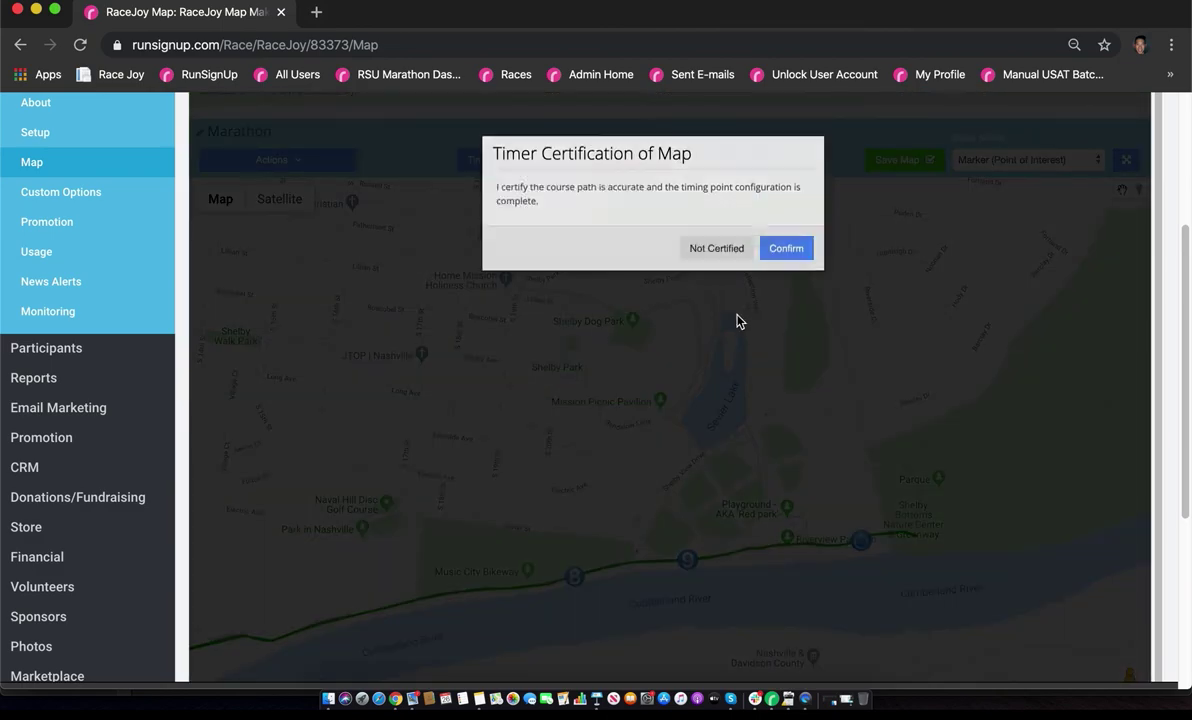
{"action": "left_click", "coordinate": [786, 261]}
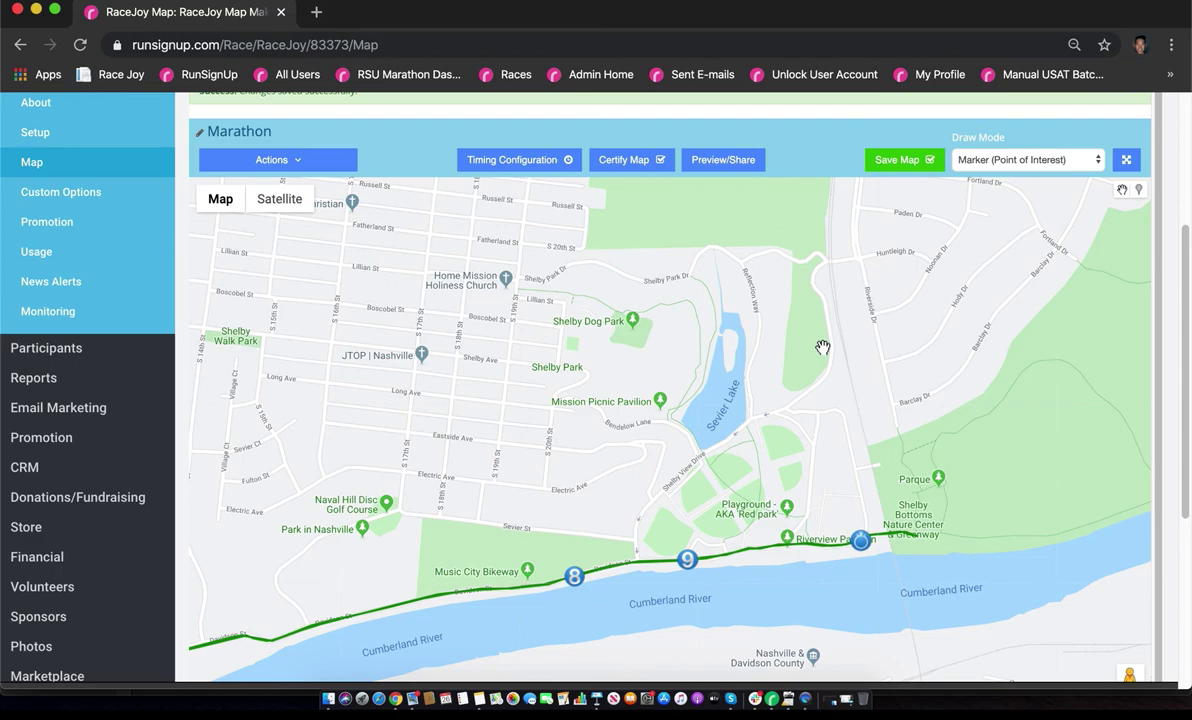
Step: Switch to the RaceJoy Map Building Webinar presentation in Keynote and play the slideshow from the Map Building Steps slide
{"action": "key", "text": "ctrl+Up"}
{"action": "left_click", "coordinate": [380, 231]}
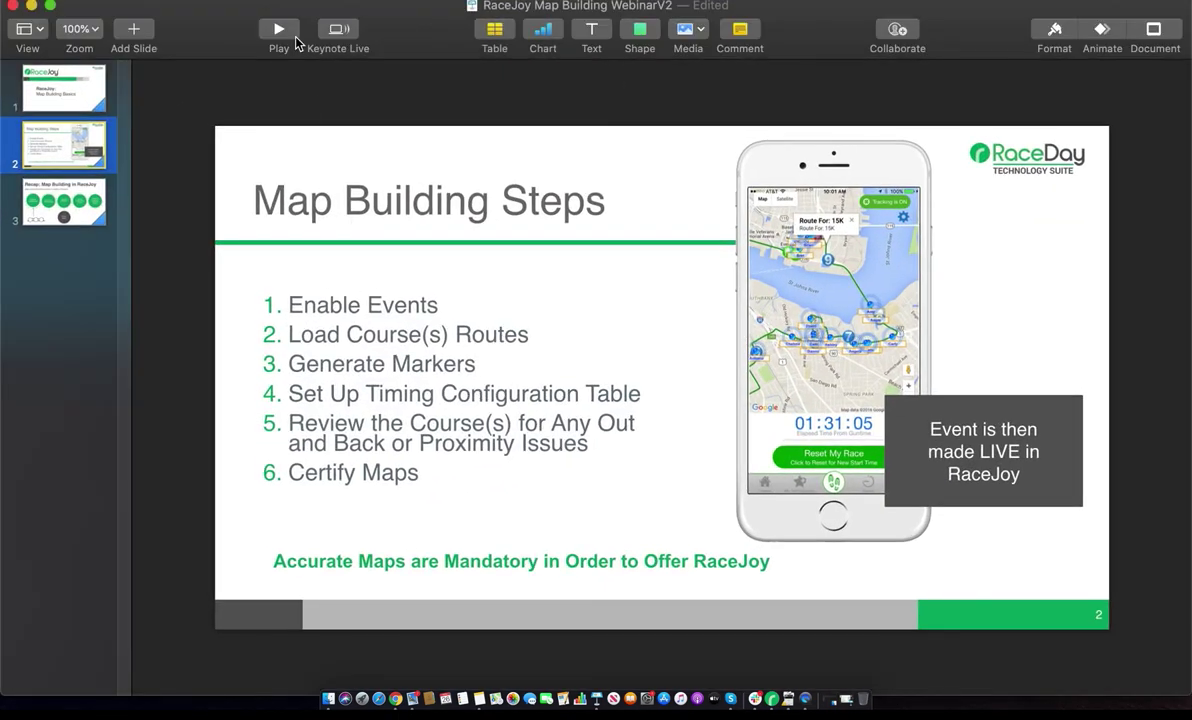
{"action": "left_click", "coordinate": [280, 30]}
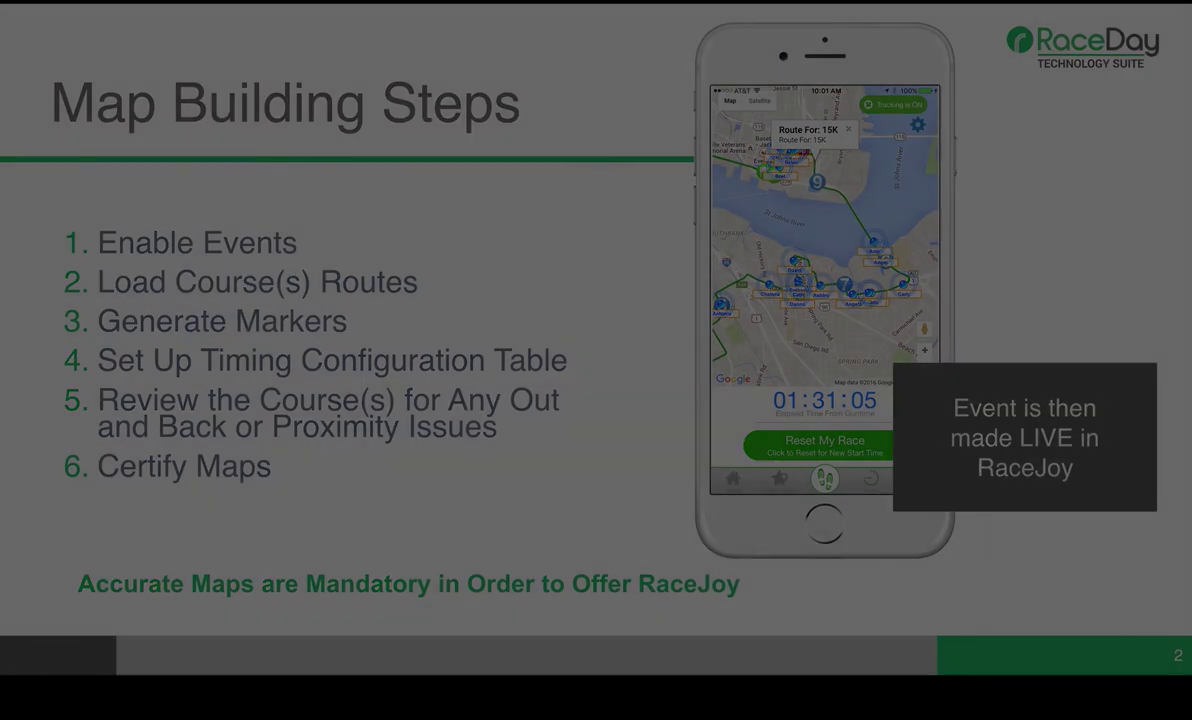